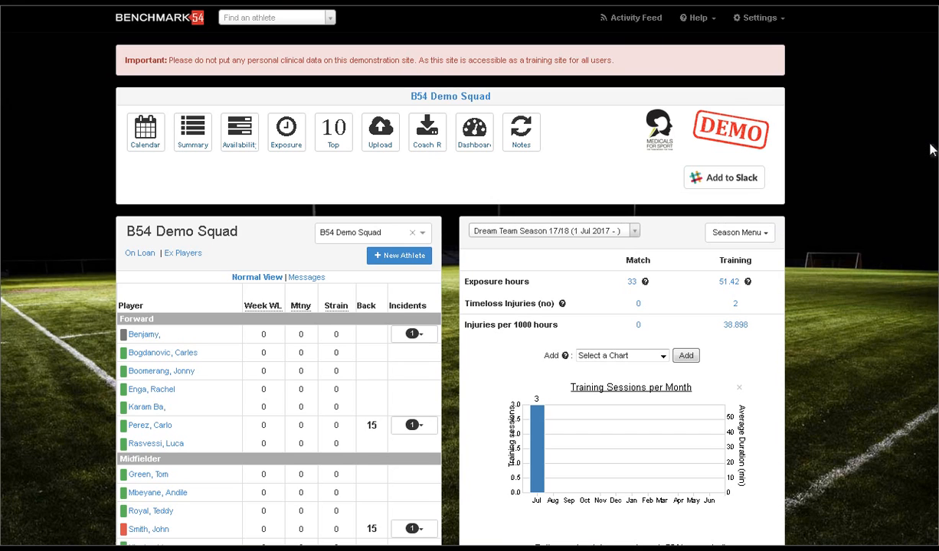
# Step: Check the incident lists of the first forward and the red-flagged midfielder in the squad table
pyautogui.scroll(-3, 934, 151)
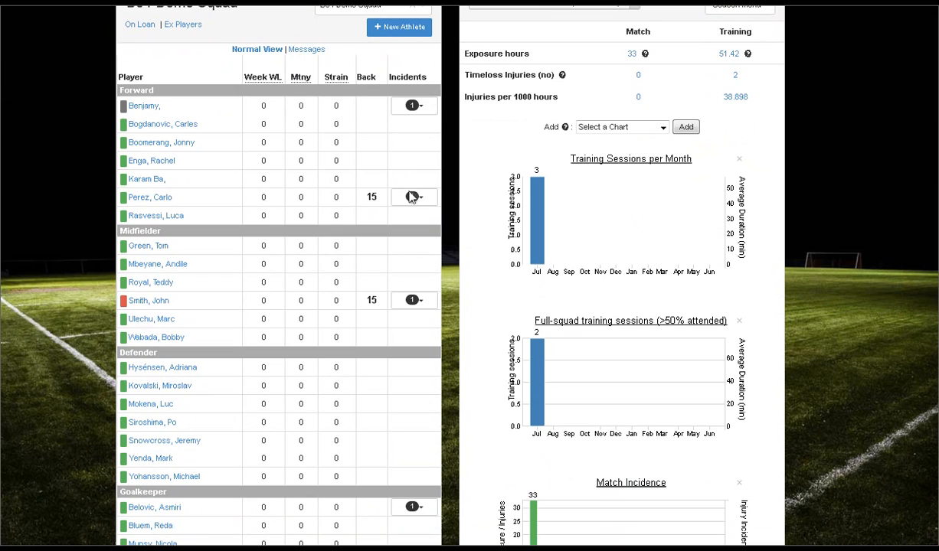
pyautogui.click(419, 113)
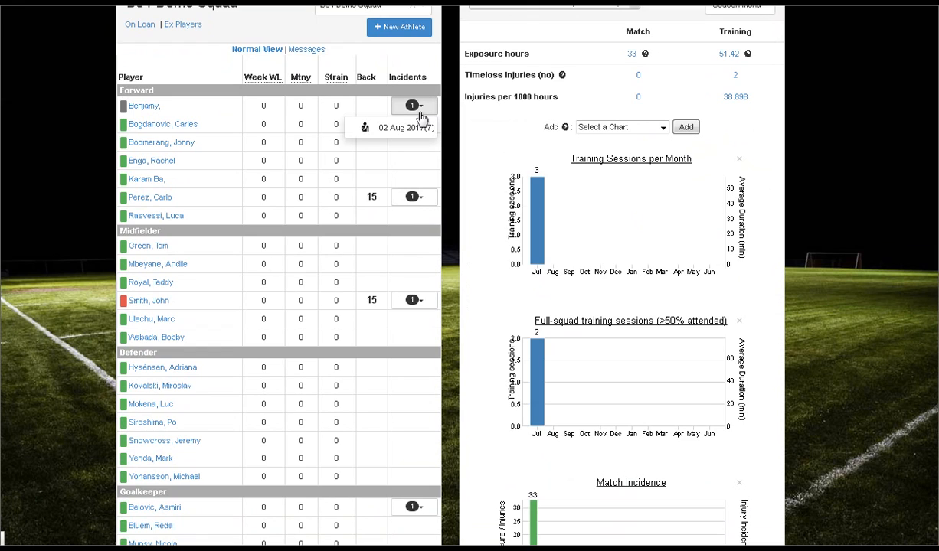
pyautogui.click(419, 113)
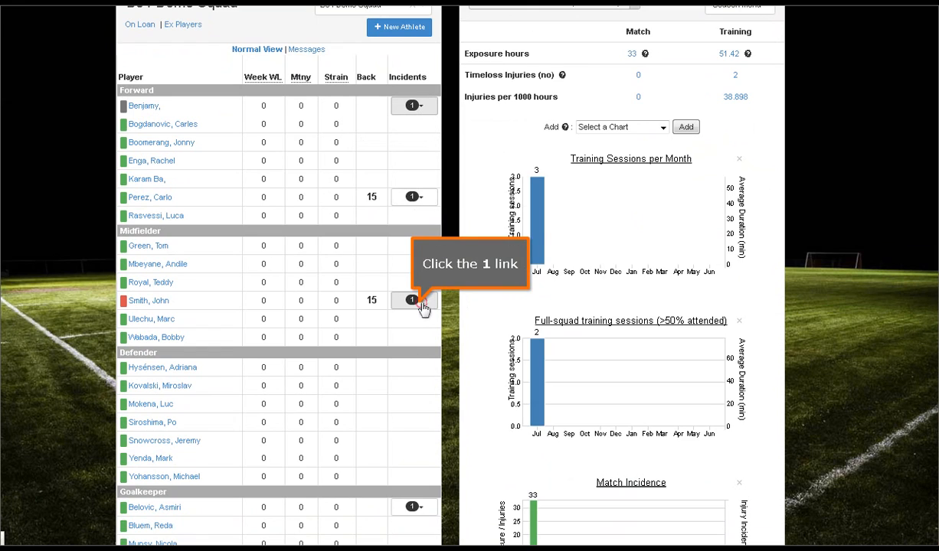
pyautogui.click(424, 305)
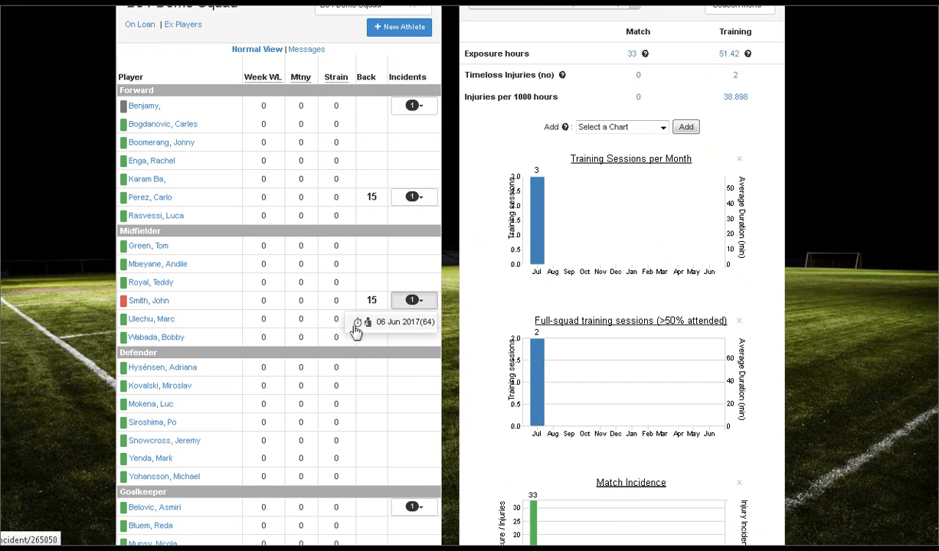
pyautogui.click(414, 301)
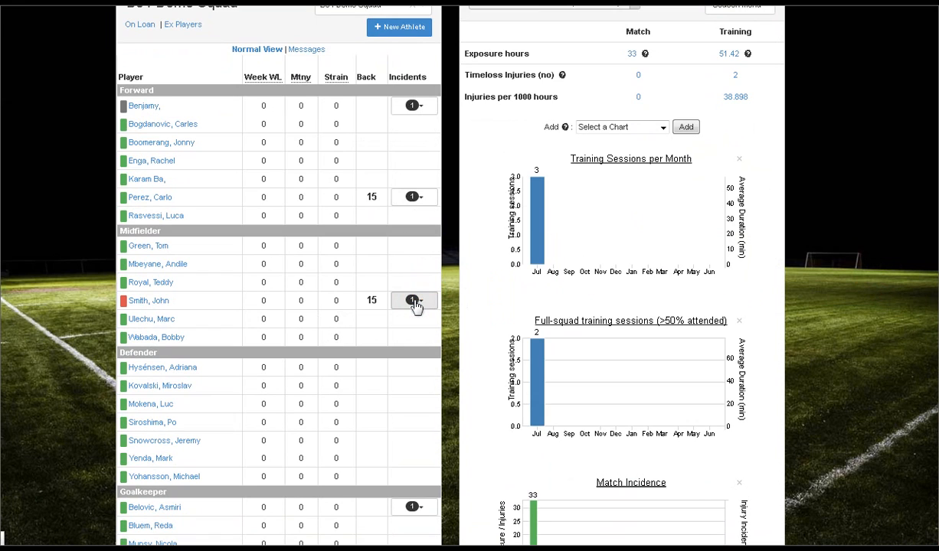
# Step: Open the red-flagged midfielder's 06 Jun 2017 incident from the squad table
pyautogui.scroll(1, 784, 295)
pyautogui.scroll(1, 784, 295)
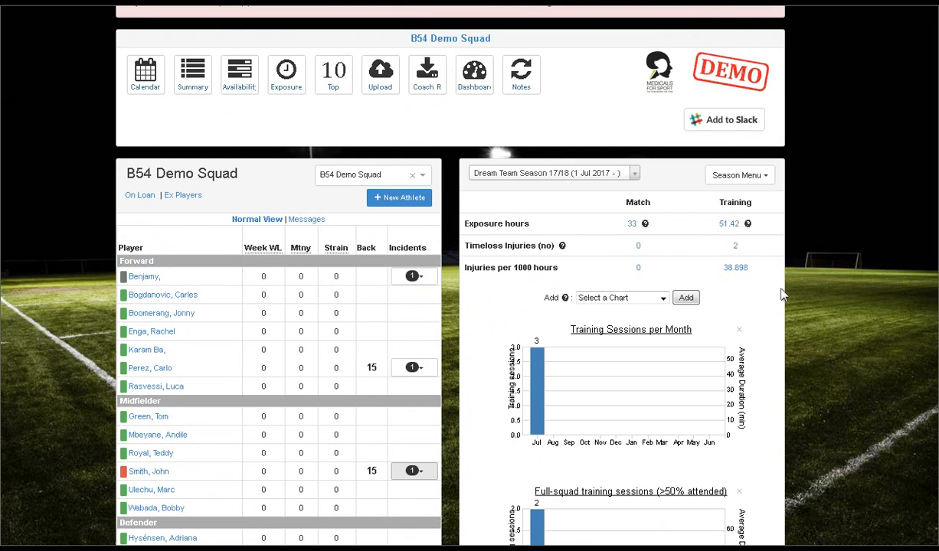
pyautogui.scroll(1, 784, 294)
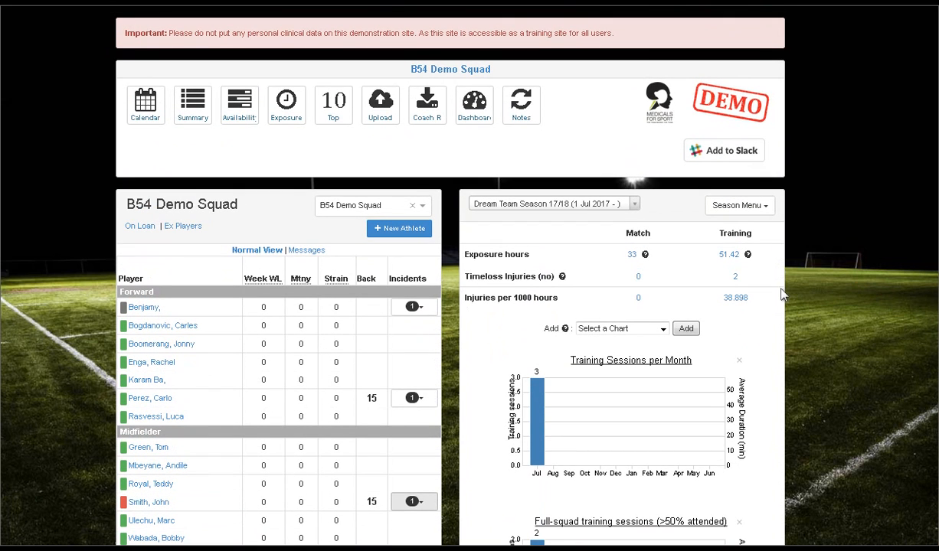
pyautogui.scroll(-1, 784, 295)
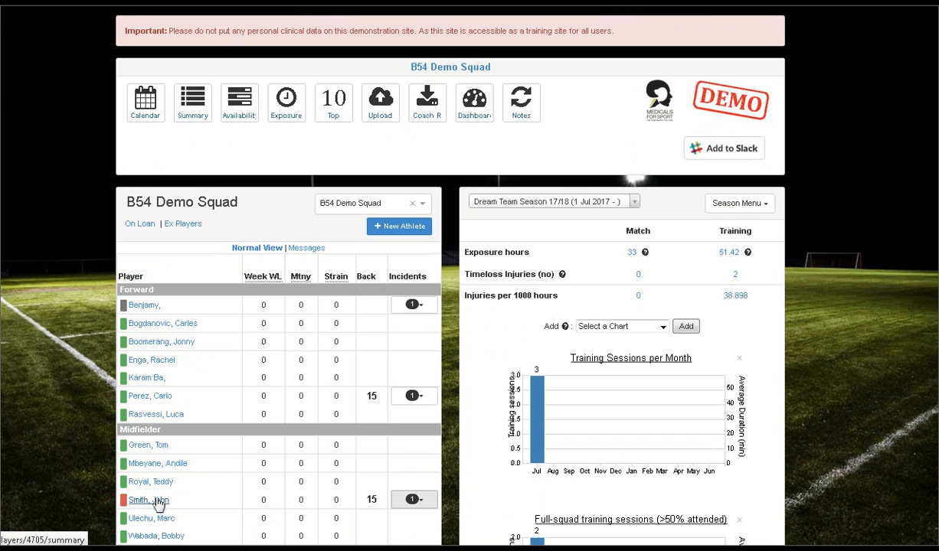
pyautogui.click(421, 503)
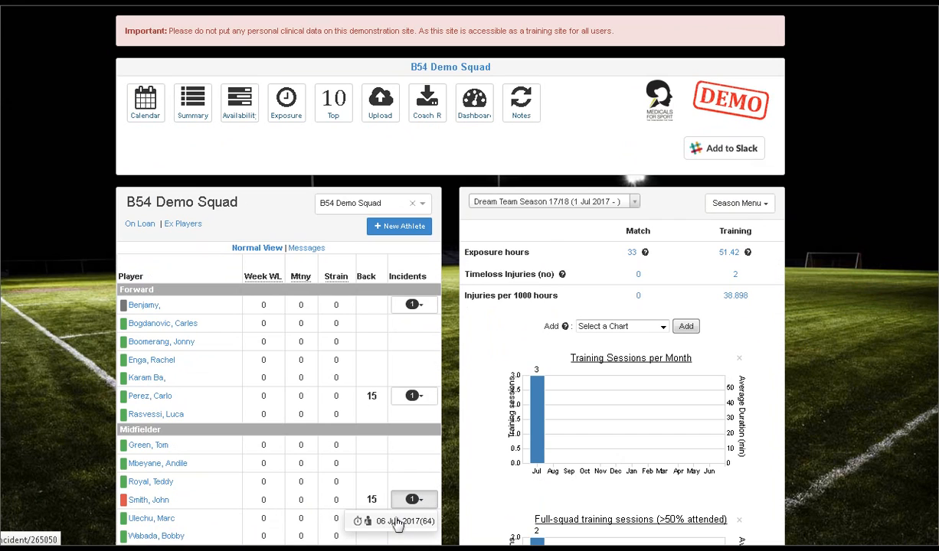
pyautogui.click(398, 522)
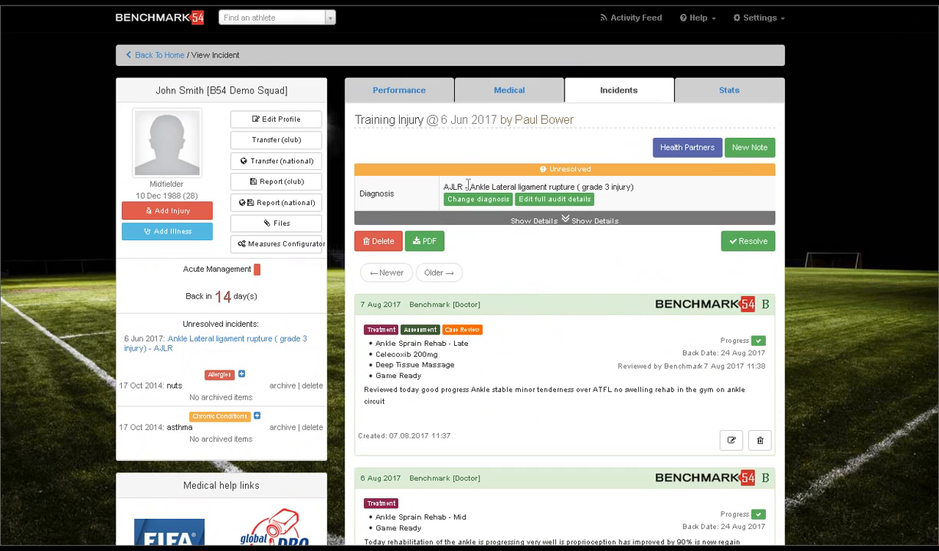
# Step: Examine the training injury's full details and read through its treatment and assessment notes
pyautogui.click(567, 221)
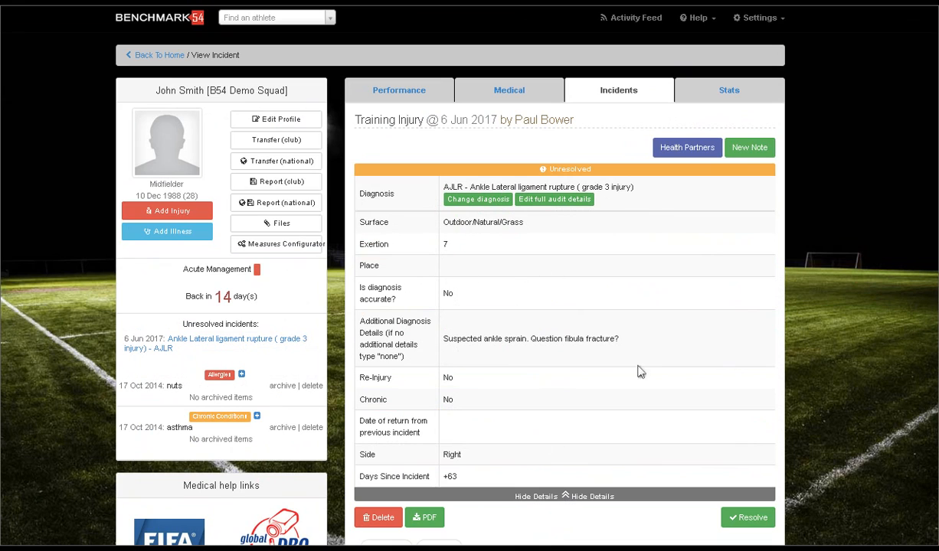
pyautogui.click(567, 498)
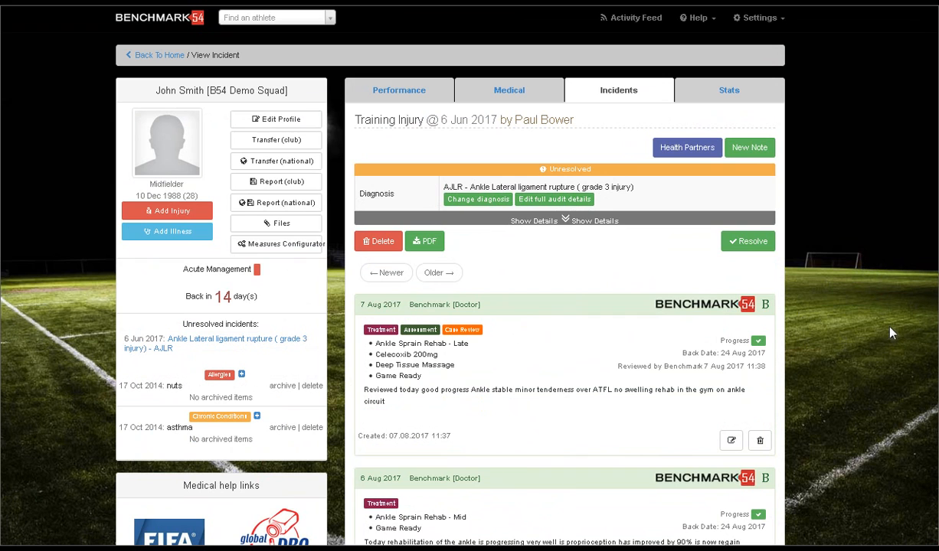
pyautogui.scroll(-5, 891, 333)
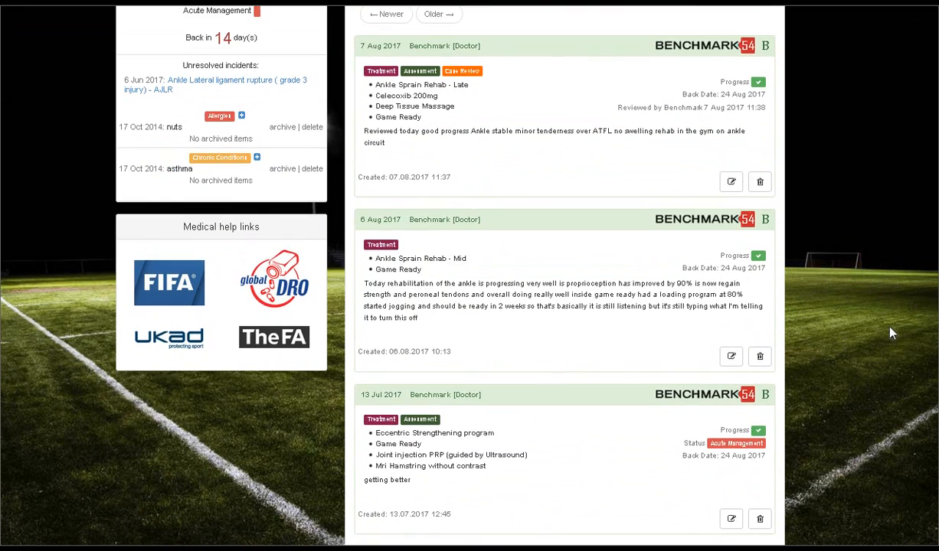
pyautogui.scroll(-4, 891, 333)
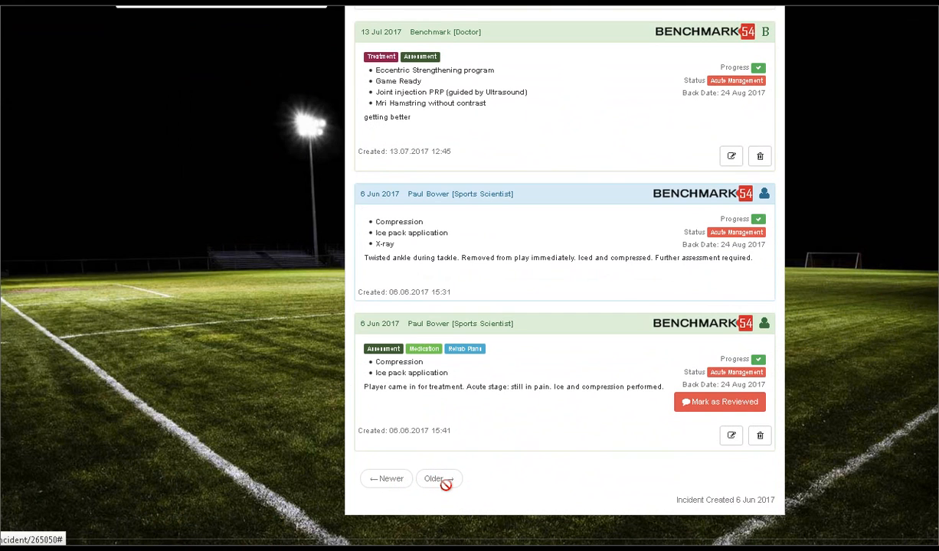
pyautogui.scroll(3, 863, 328)
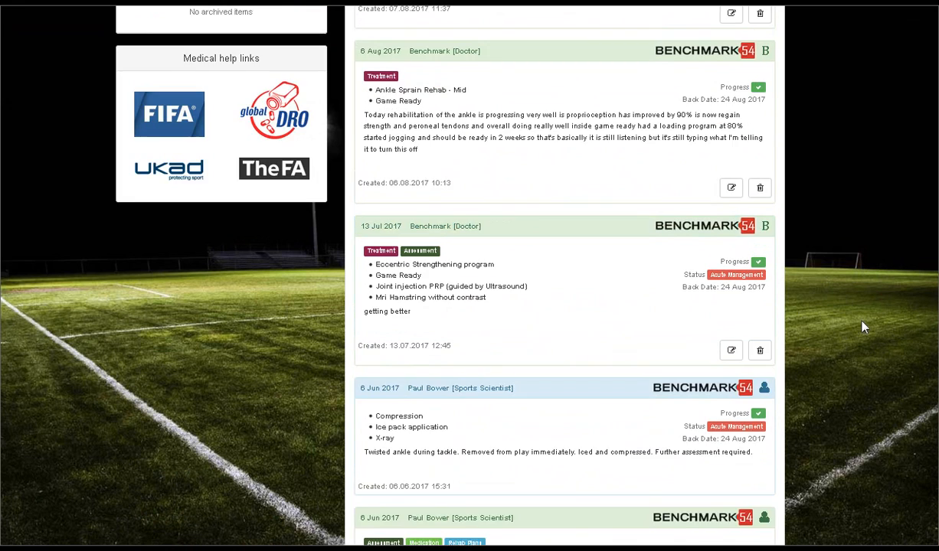
pyautogui.scroll(4, 864, 328)
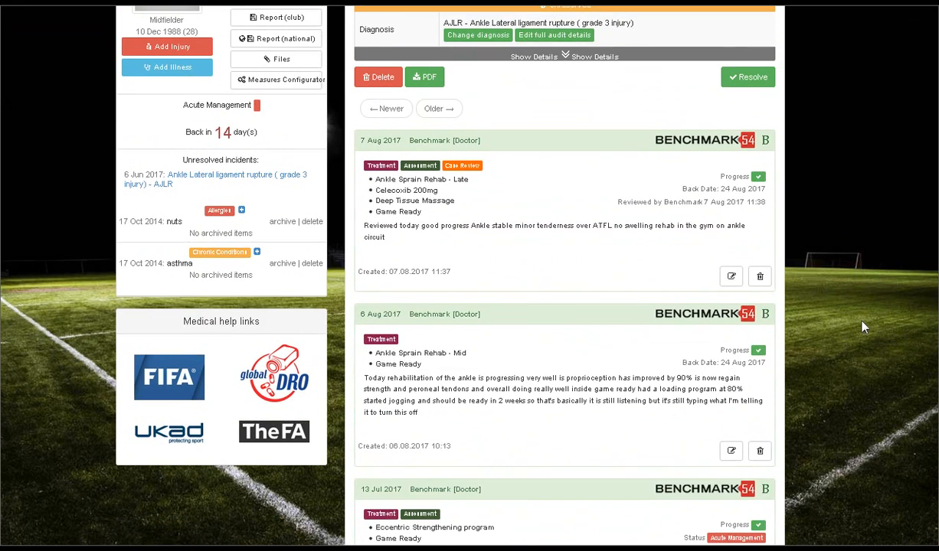
pyautogui.scroll(3, 863, 328)
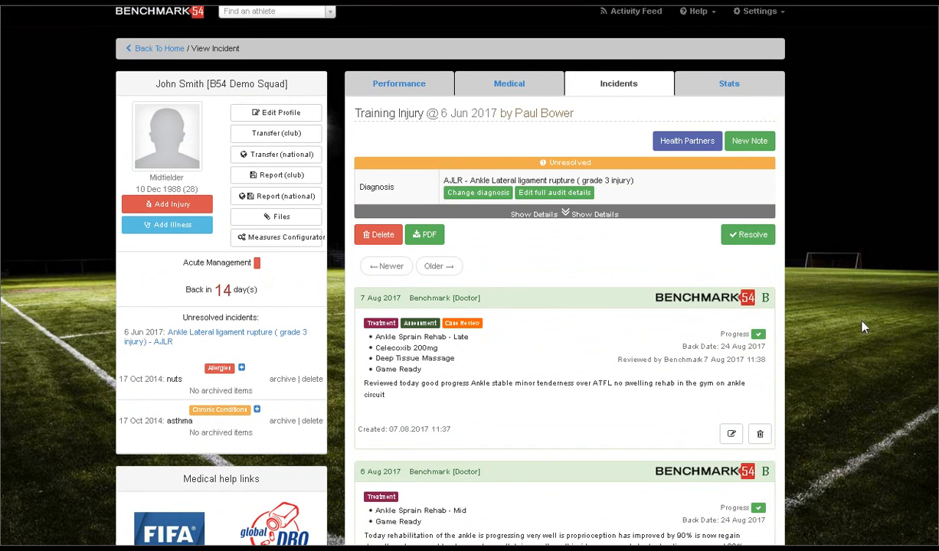
# Step: Start a new medical note for the unresolved ankle injury
pyautogui.click(749, 144)
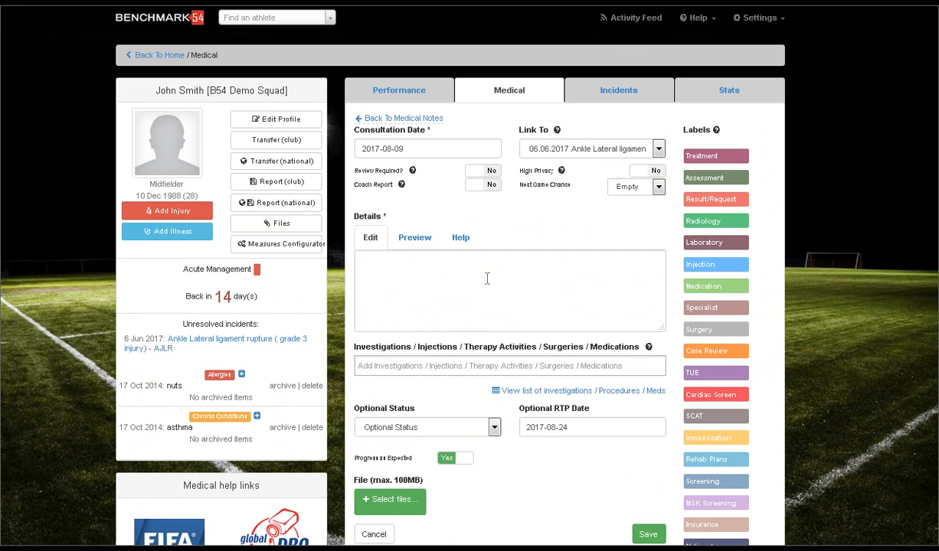
# Step: Try out the note's Review Required, High Privacy and Coach Report switches and the Next Game Chance options
pyautogui.click(482, 174)
pyautogui.click(481, 173)
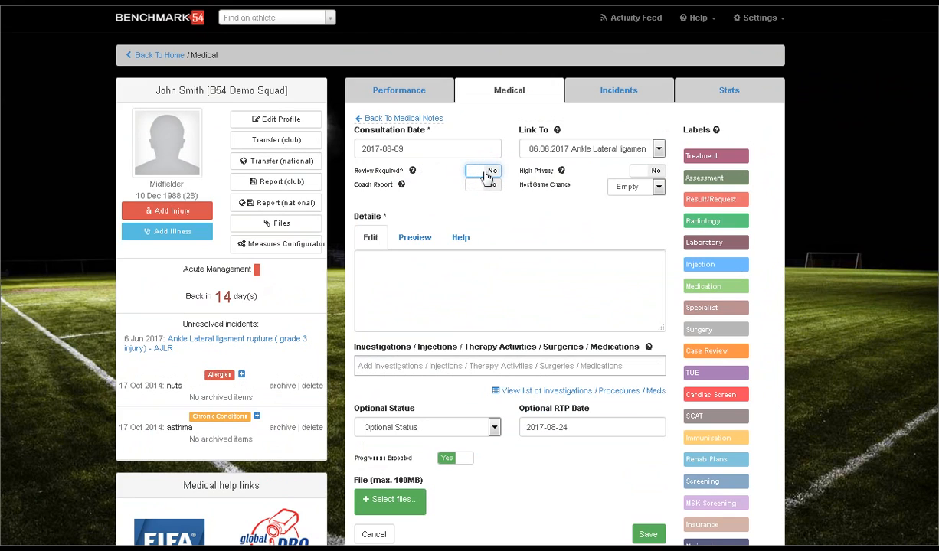
pyautogui.click(642, 173)
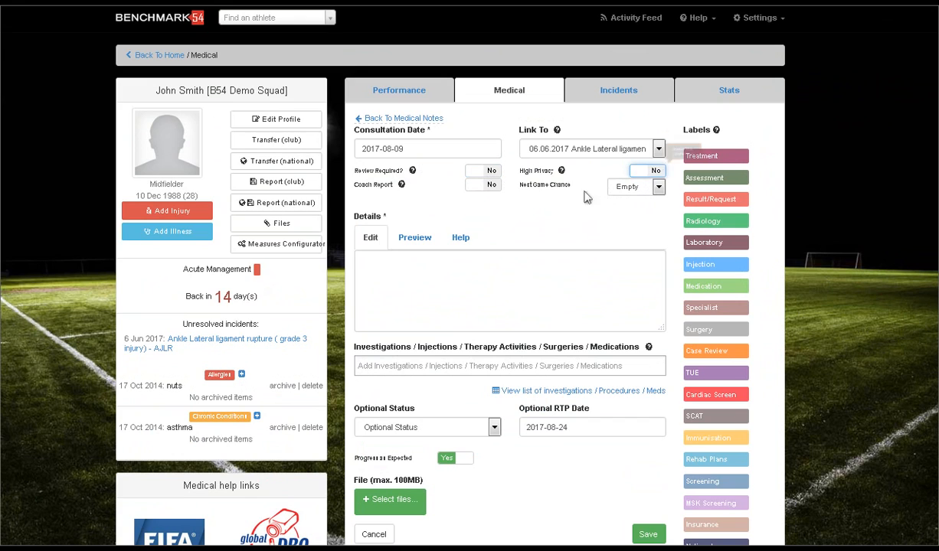
pyautogui.click(634, 195)
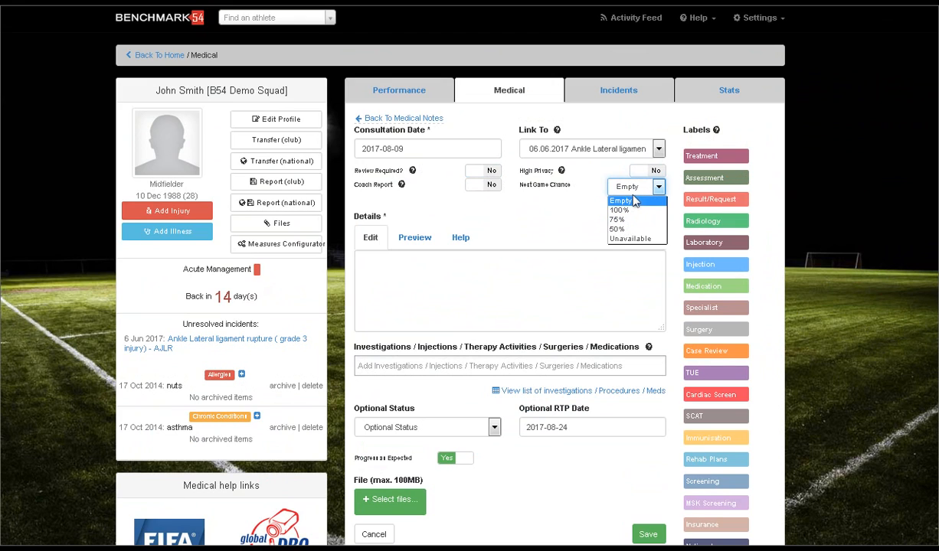
pyautogui.click(634, 193)
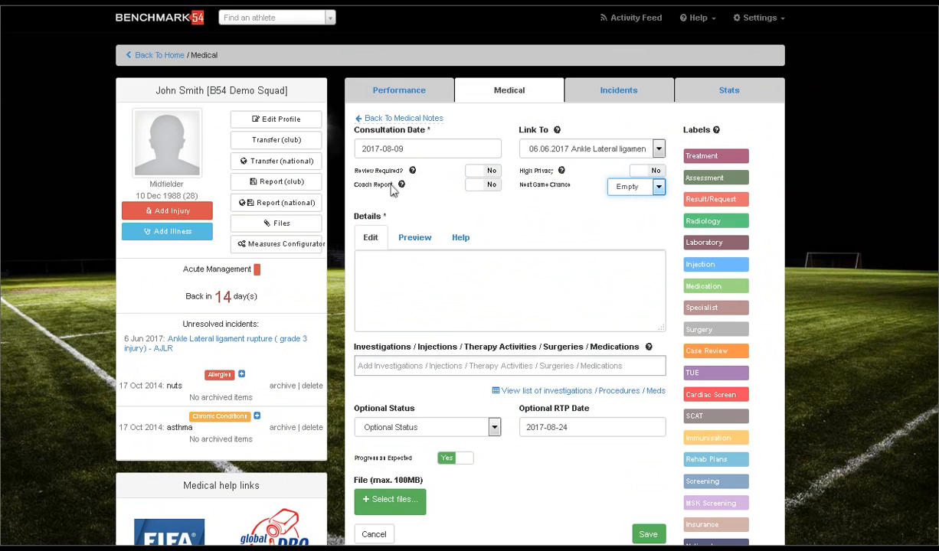
pyautogui.moveTo(404, 190)
pyautogui.click(481, 185)
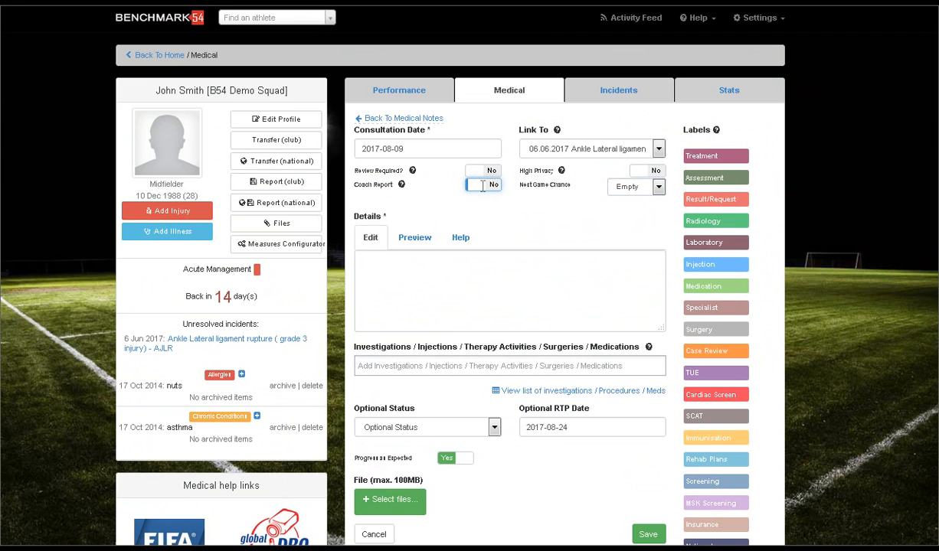
pyautogui.click(429, 276)
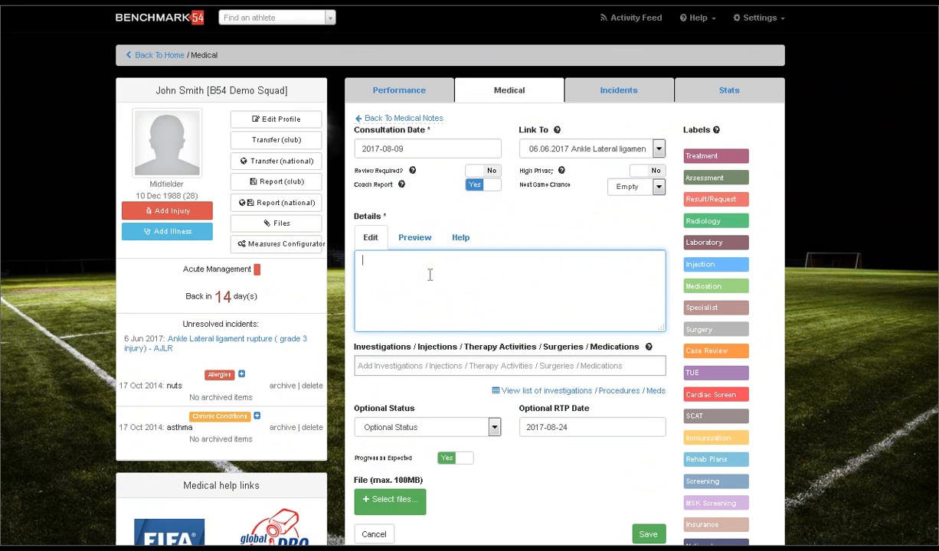
pyautogui.click(481, 192)
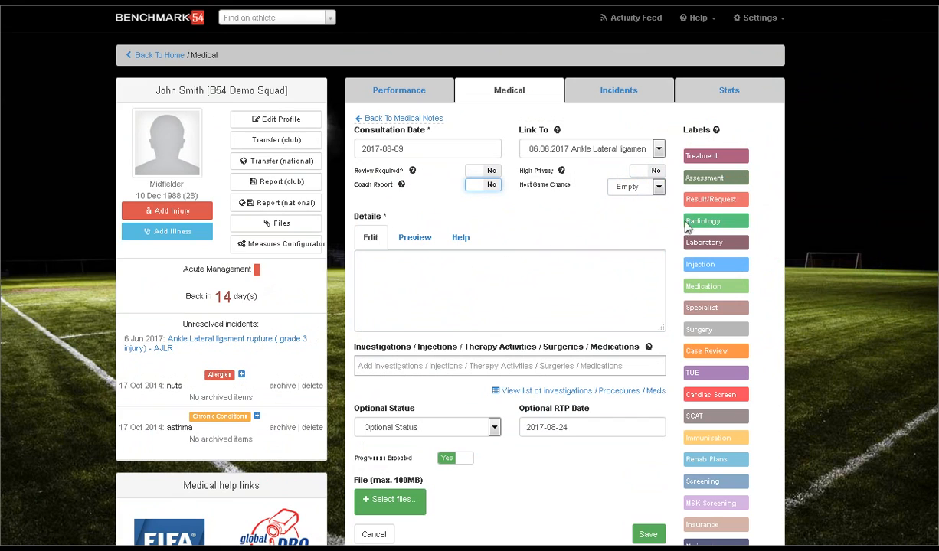
# Step: Label the note as Assessment, Treatment, Case Review and Rehab Plans
pyautogui.click(712, 179)
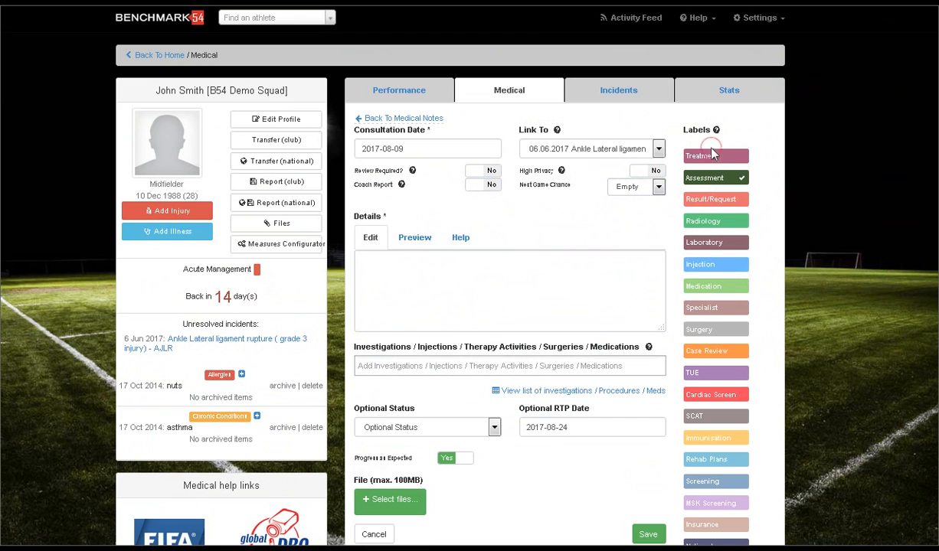
pyautogui.click(711, 157)
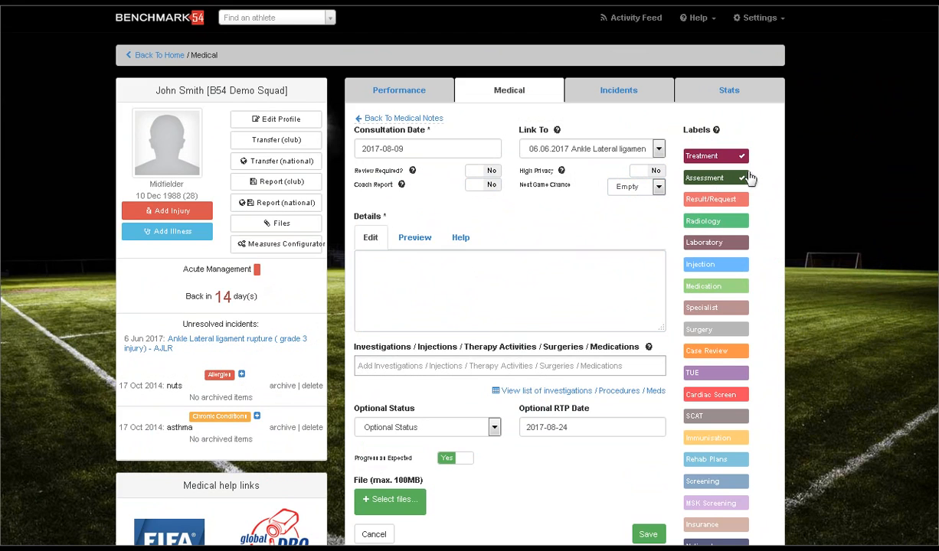
pyautogui.click(746, 350)
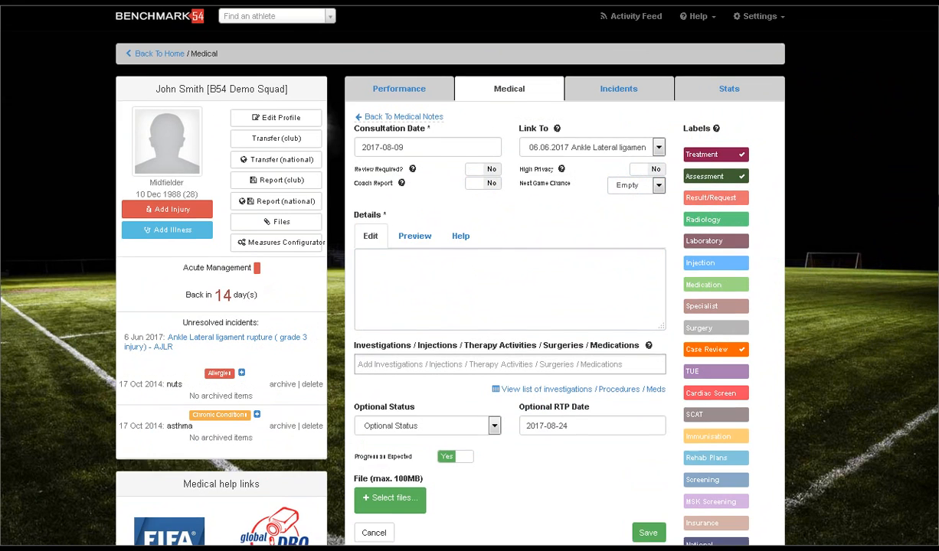
pyautogui.scroll(-2, 450, 276)
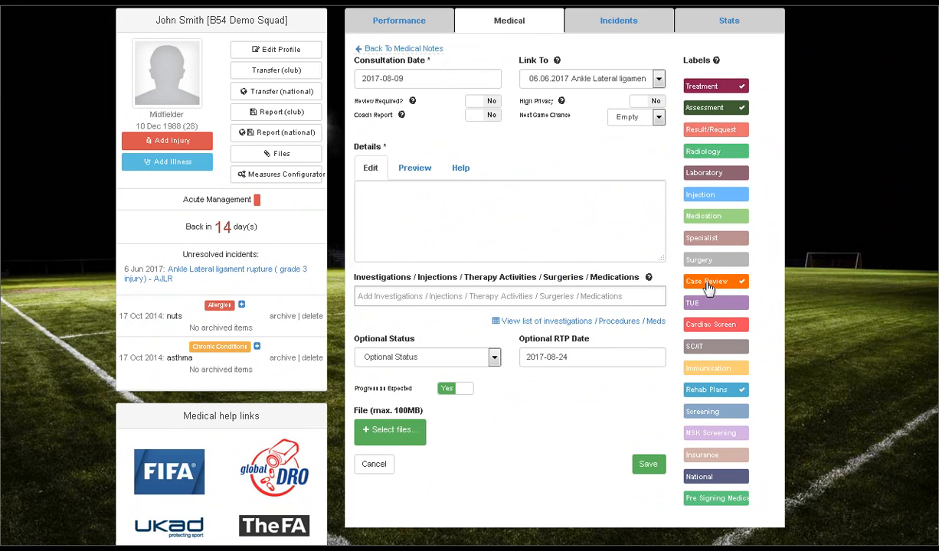
# Step: Enter "Reviewed today improving overall swelling less proproiception" as the note's details
pyautogui.click(498, 228)
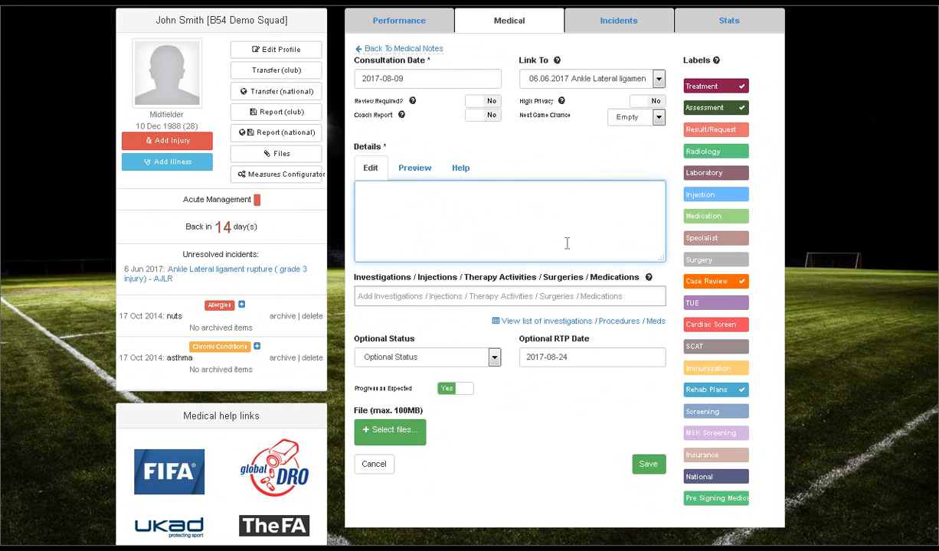
pyautogui.write('Reviewed today improving overa')
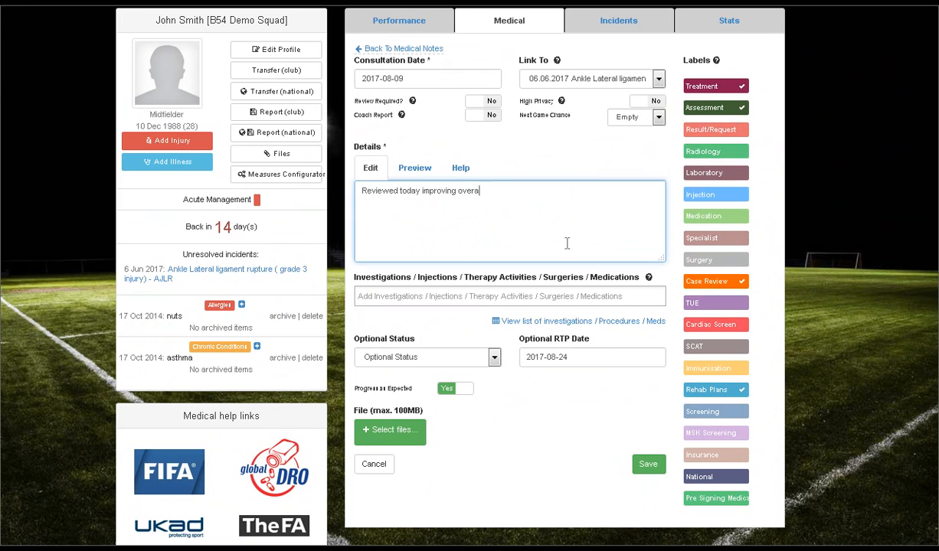
pyautogui.write('ll swelling less proproiception')
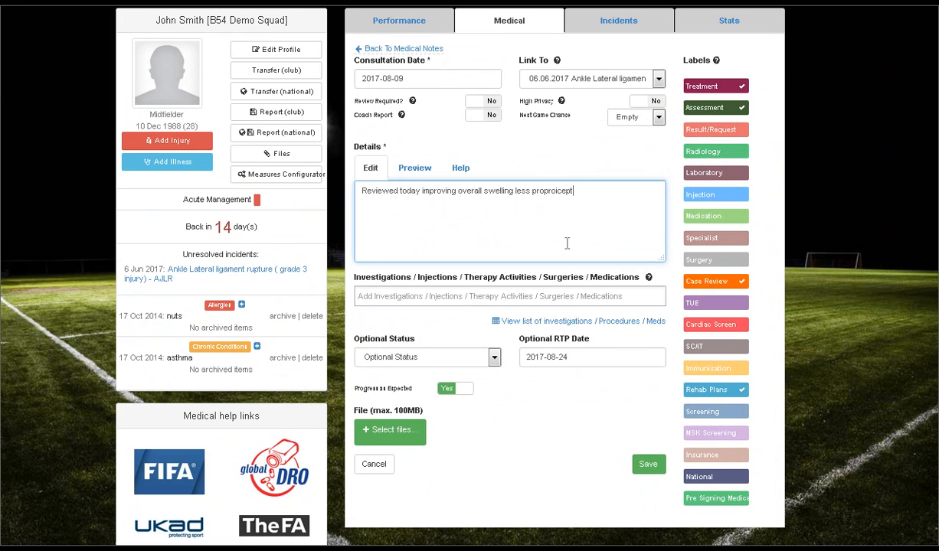
# Step: Correct the misspelled last word of the note's details to "proprioception"
pyautogui.rightClick(563, 193)
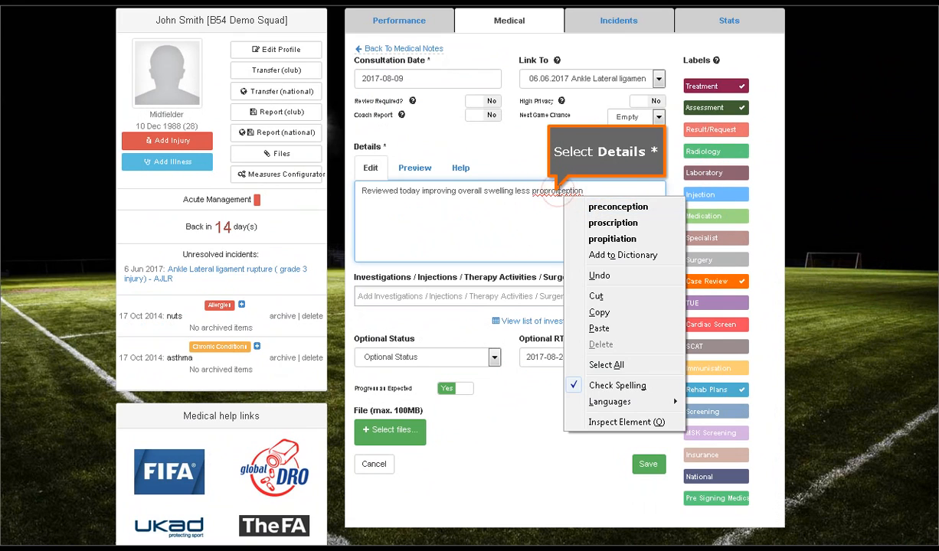
pyautogui.click(559, 190)
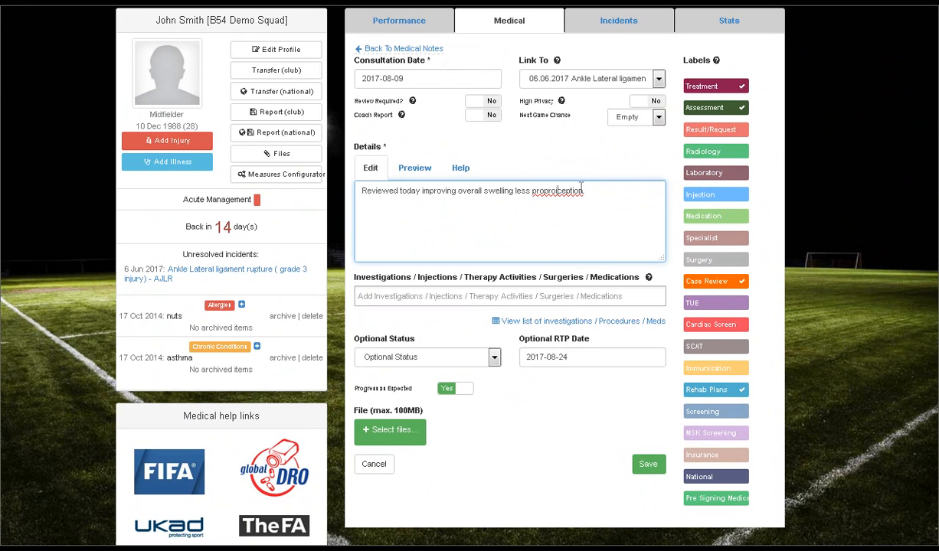
pyautogui.press('BackSpace')
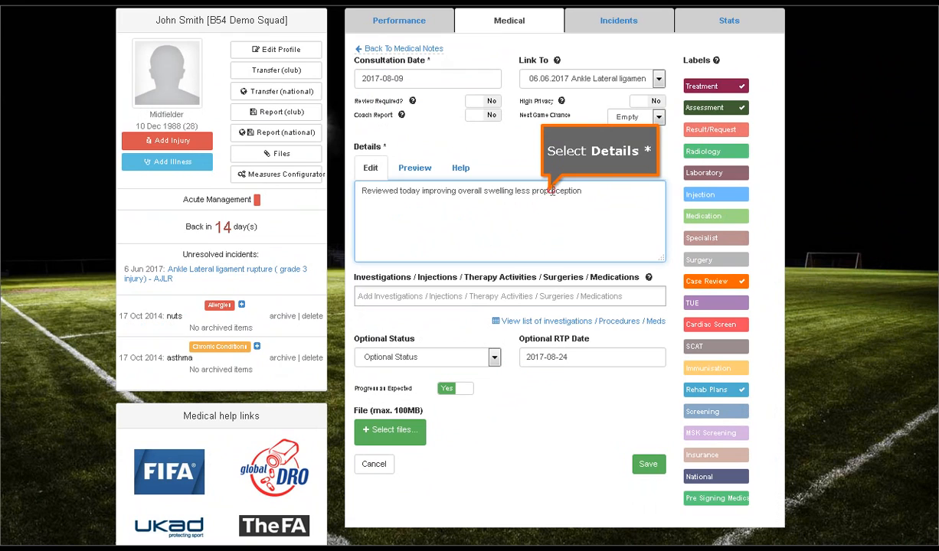
pyautogui.write('i')
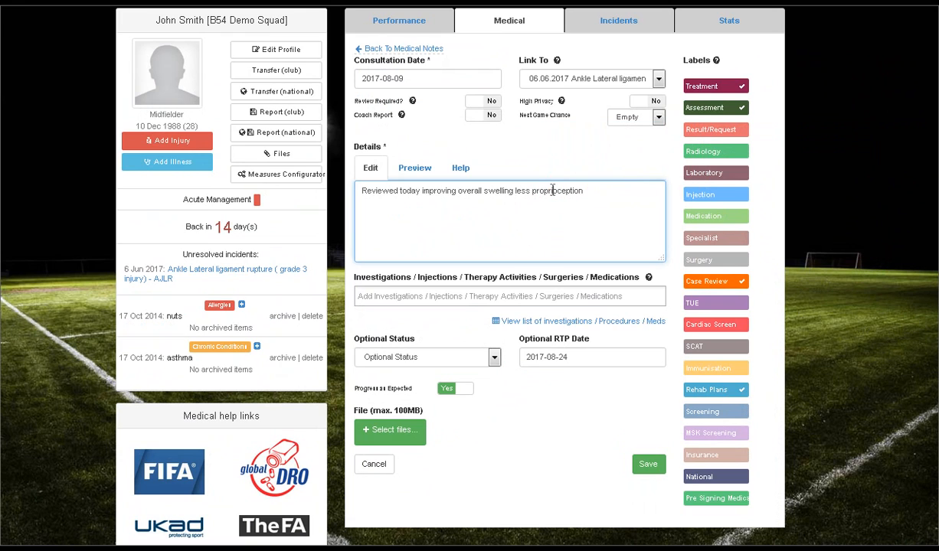
# Step: Continue the note's details with "improved" and add the line "knee to wall range 80 % of normal"
pyautogui.click(593, 199)
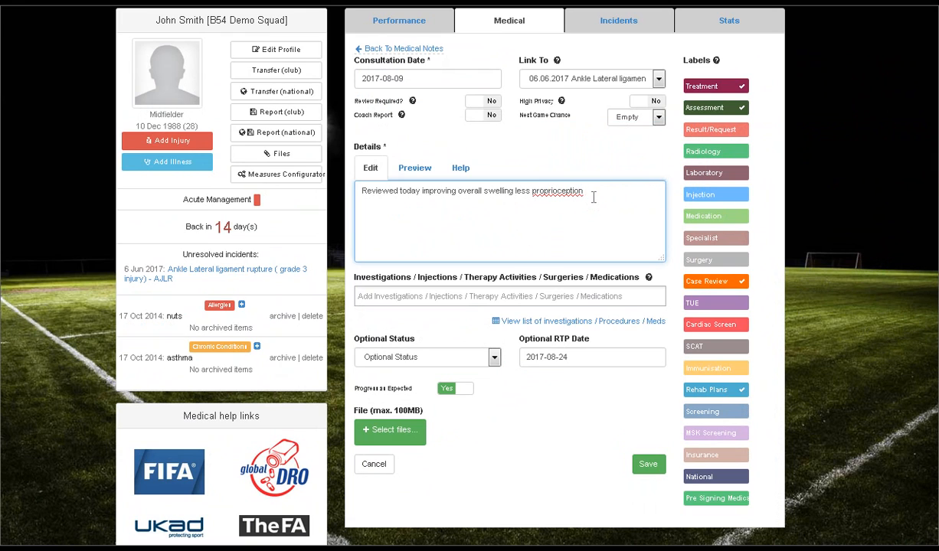
pyautogui.write('improvin')
pyautogui.press('BackSpace')
pyautogui.press('BackSpace')
pyautogui.press('BackSpace')
pyautogui.write('ved')
pyautogui.press('Return')
pyautogui.write('knee to wall range 80 % of norma')
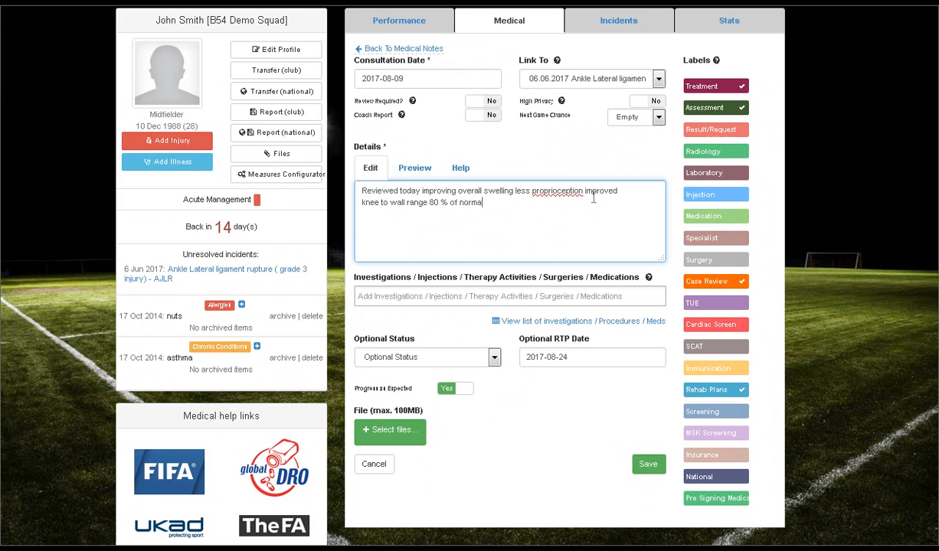
pyautogui.write('l ')
pyautogui.write('has rehab ')
pyautogui.write('mid ')
pyautogui.write('protocol ')
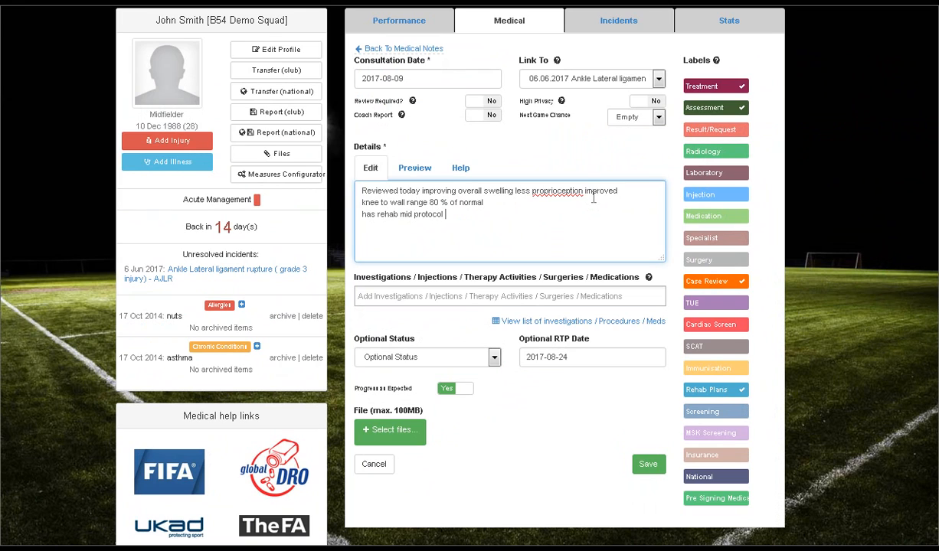
pyautogui.write('to get on with')
# Step: Add Ankle Sprain Rehab - Late and Game Ready to the note's investigations and therapy activities
pyautogui.click(379, 296)
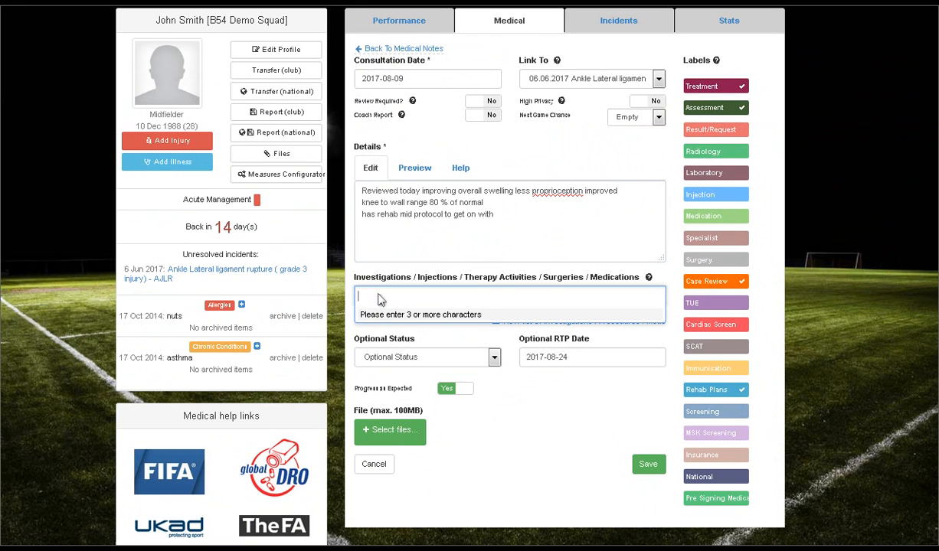
pyautogui.write('ankle')
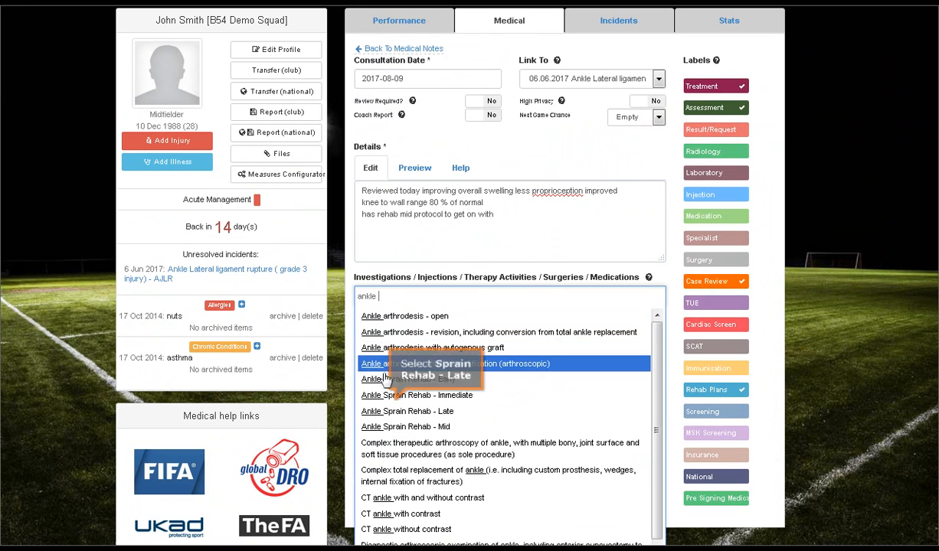
pyautogui.click(388, 412)
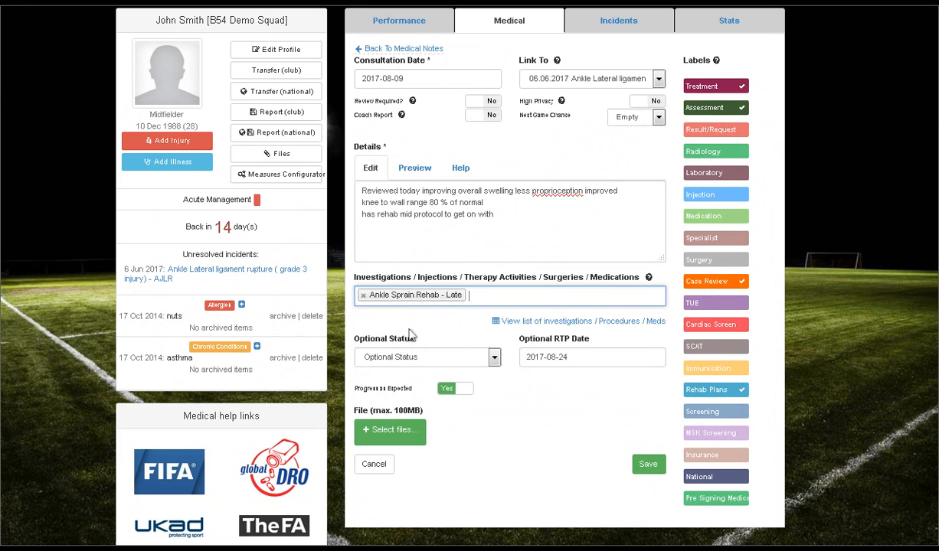
pyautogui.click(480, 296)
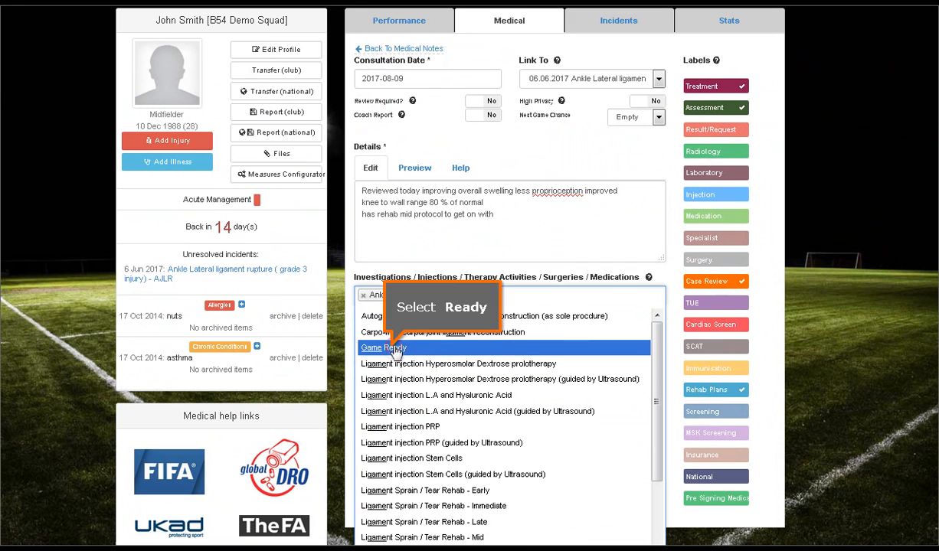
pyautogui.click(395, 348)
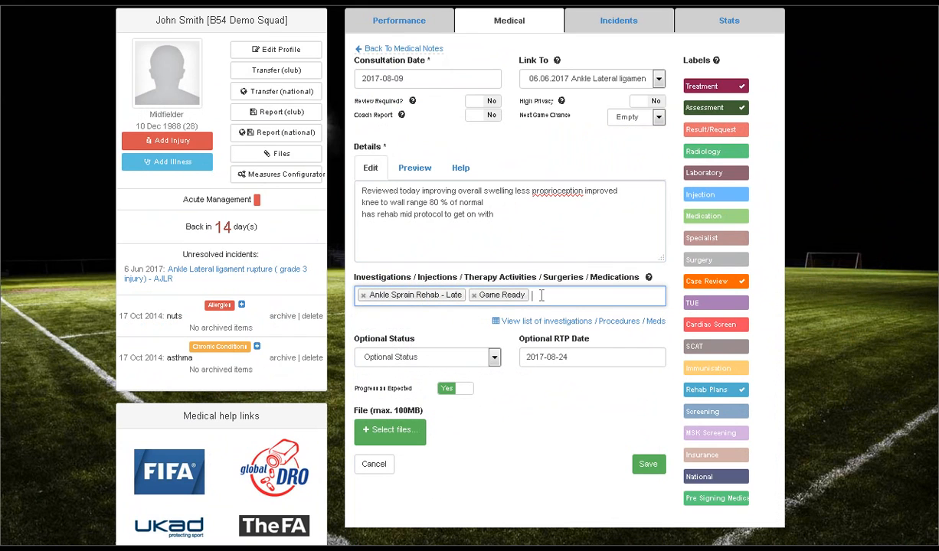
# Step: Add Deep Tissue Massage and Mobilisation Ankle to the note's therapy activities
pyautogui.write('de')
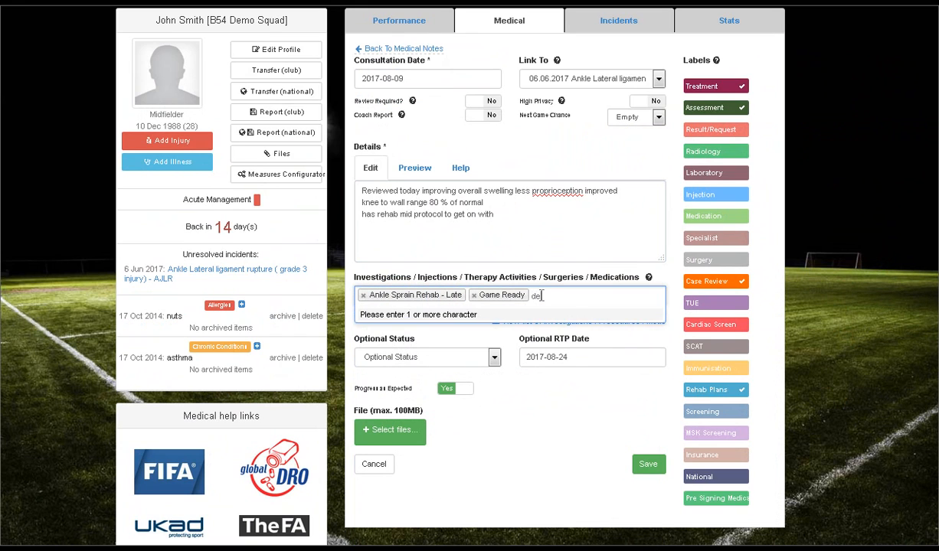
pyautogui.write('ep')
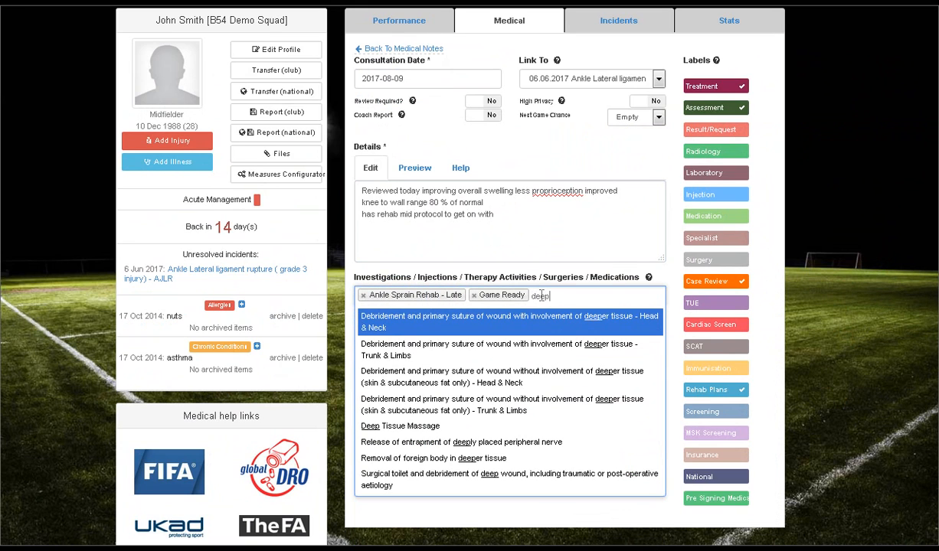
pyautogui.click(429, 426)
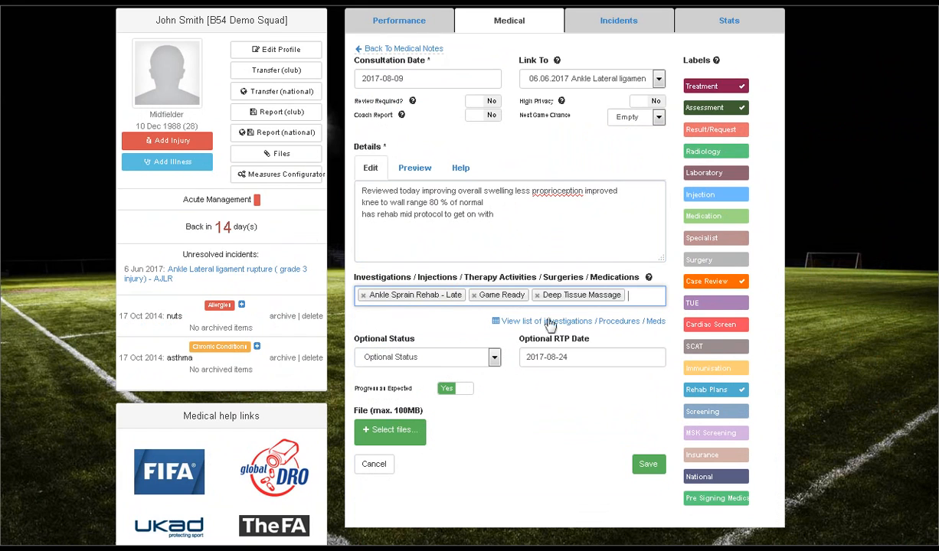
pyautogui.click(622, 299)
pyautogui.write('mobili')
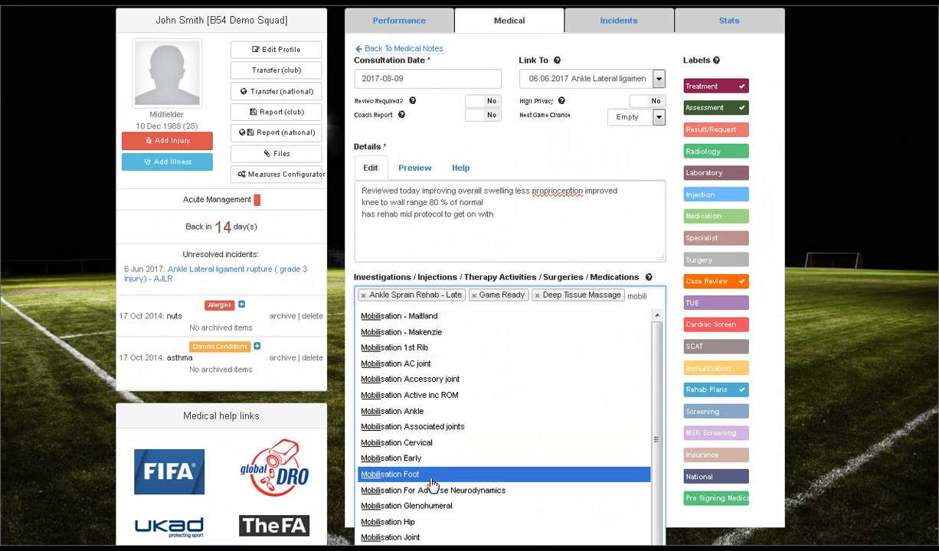
pyautogui.click(417, 412)
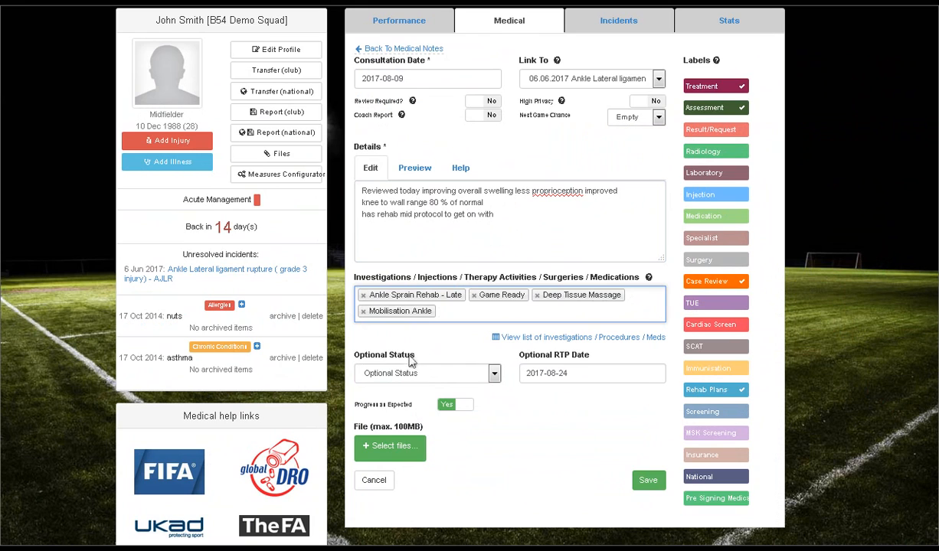
# Step: Set the note's Optional Status to Indoor Rehab
pyautogui.click(462, 377)
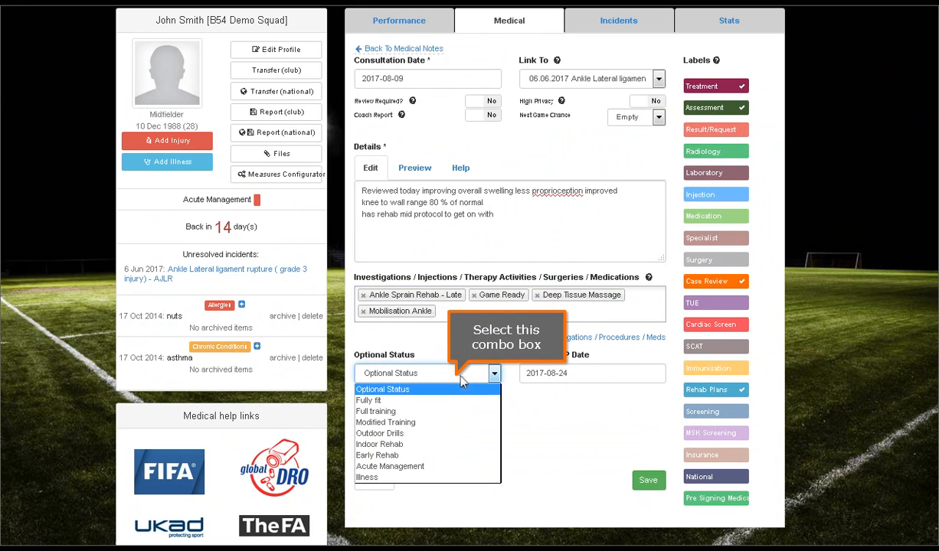
pyautogui.click(461, 375)
pyautogui.click(459, 375)
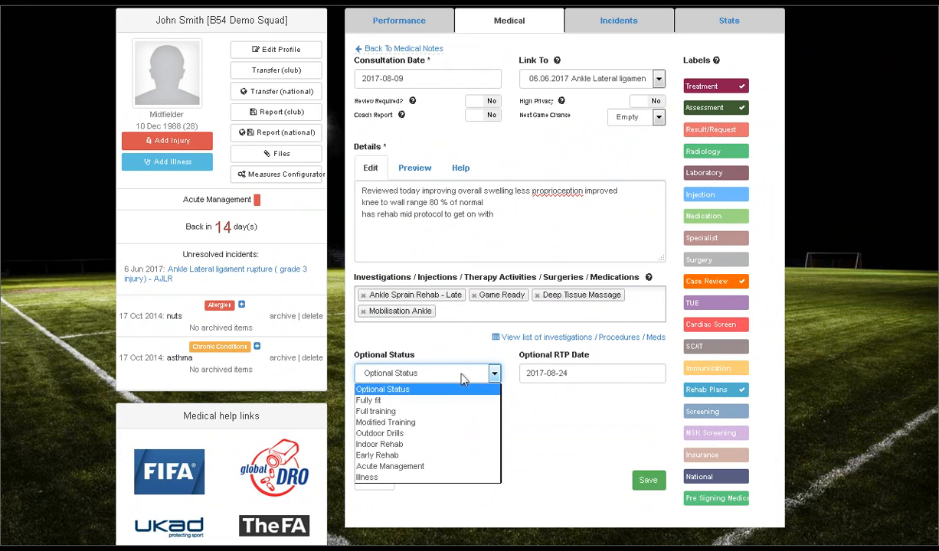
pyautogui.click(442, 444)
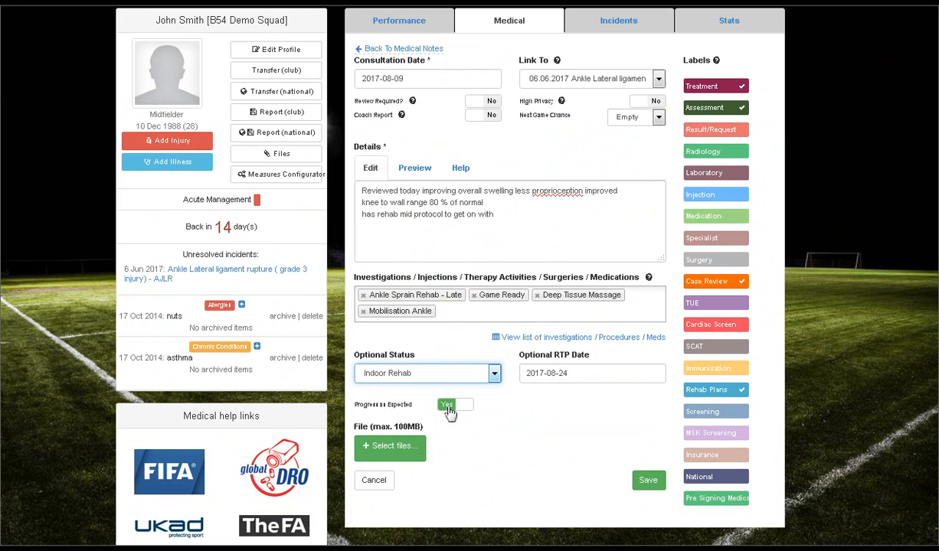
# Step: Try Progress as Expected set to No, look through the available reasons and switch it back to Yes
pyautogui.click(450, 406)
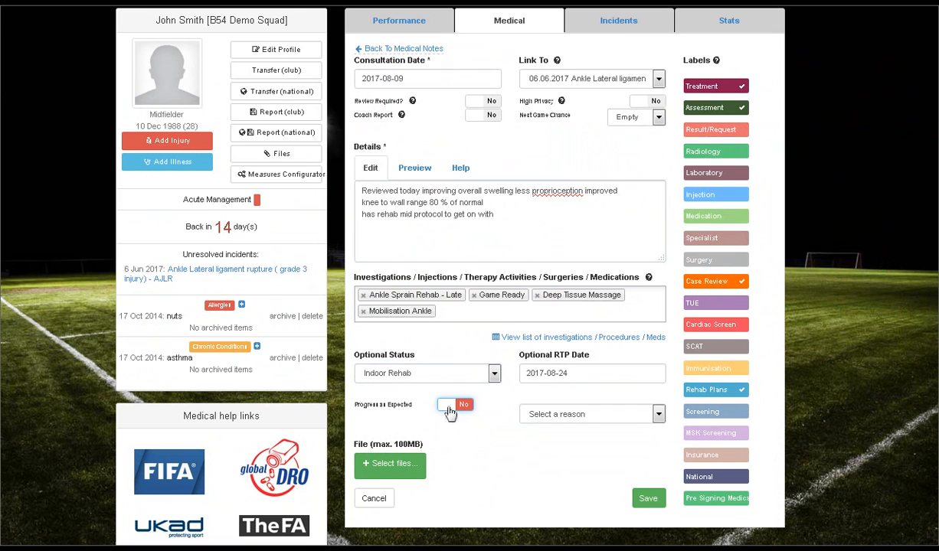
pyautogui.click(580, 417)
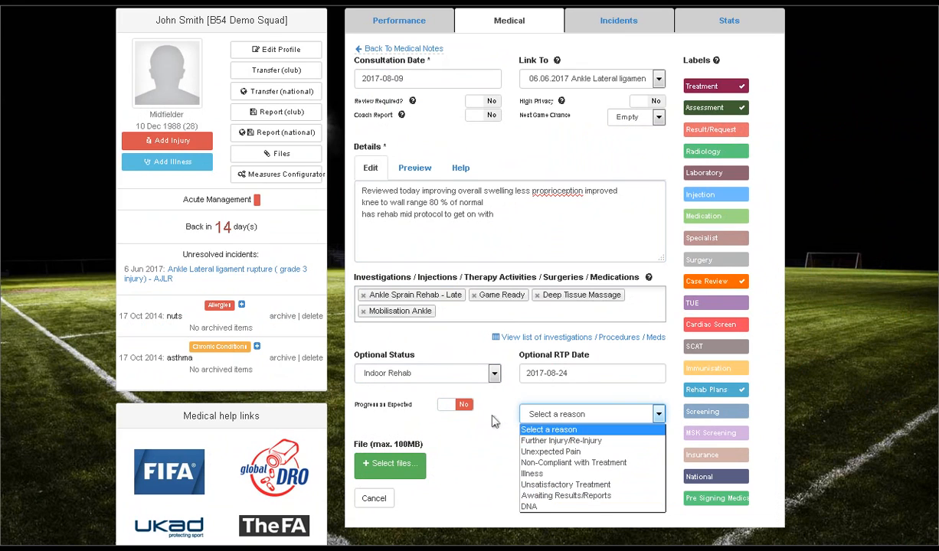
pyautogui.click(461, 409)
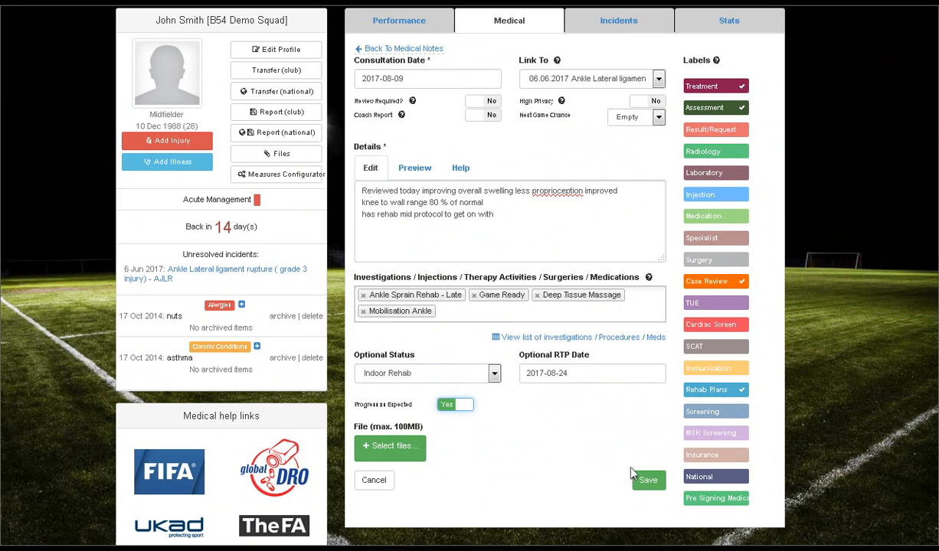
# Step: Save the medical note to the ankle incident
pyautogui.click(645, 481)
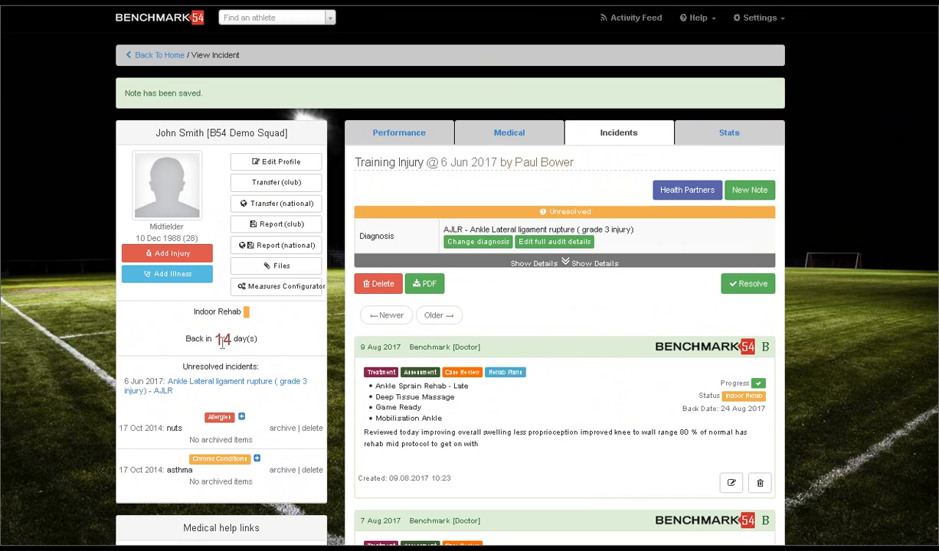
pyautogui.click(736, 484)
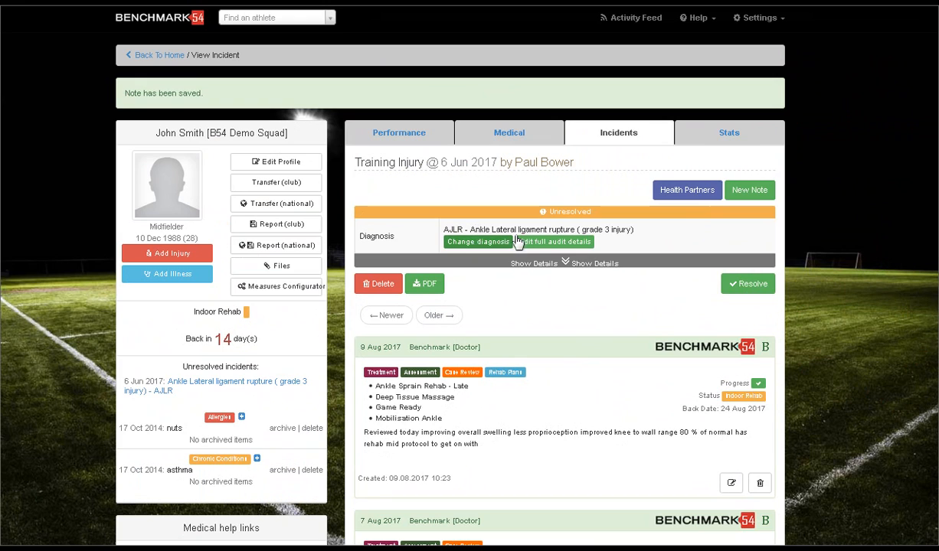
# Step: Open the incident's Health Partners claim pre-notification form and enter "mri L ankle" under Imaging and Investigations
pyautogui.click(682, 194)
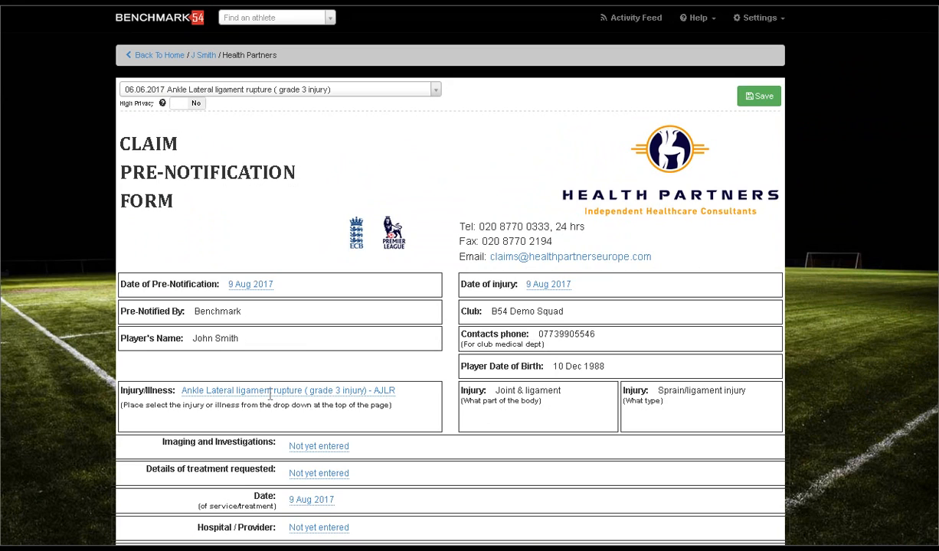
pyautogui.click(313, 450)
pyautogui.write('m')
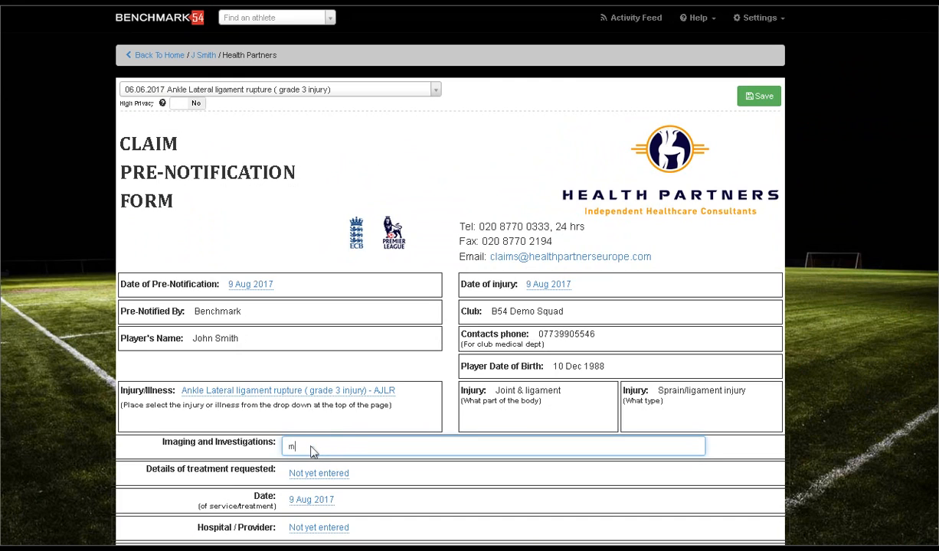
pyautogui.write('ri L ankle')
# Step: Enter 10/08/2017 as the claim form's Details of treatment requested
pyautogui.click(315, 475)
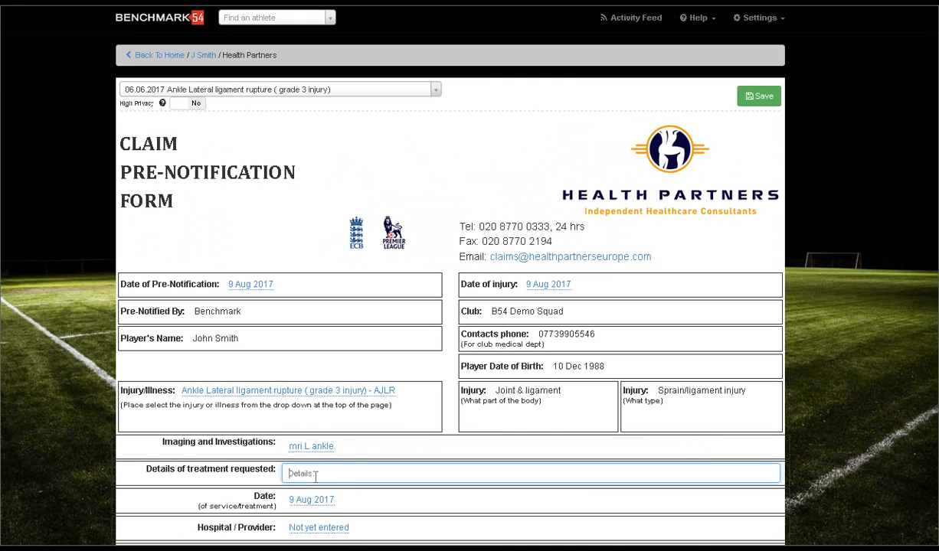
pyautogui.write('10/08')
pyautogui.write('/2017')
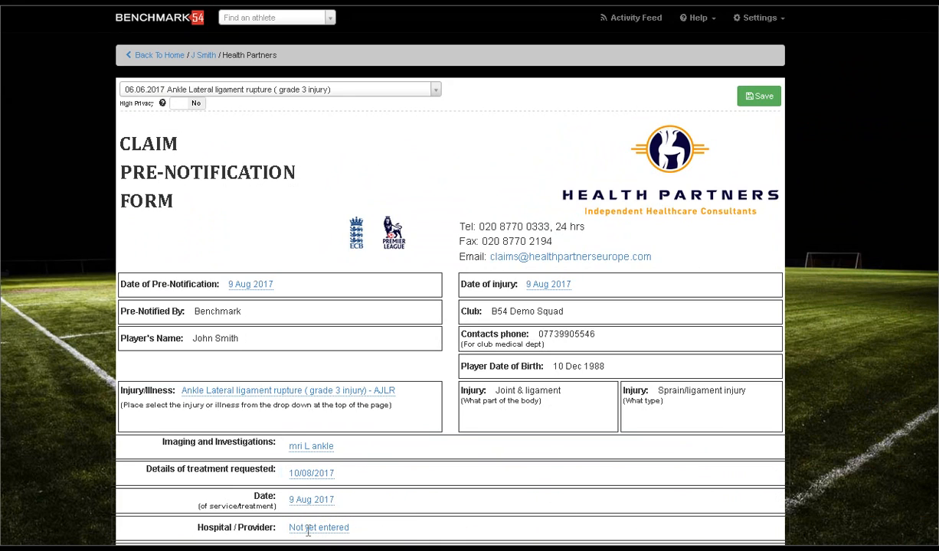
# Step: Enter Spire Leeds as the claim form's hospital or provider and fill in the consultant's name
pyautogui.click(308, 528)
pyautogui.write('Spire Leeds')
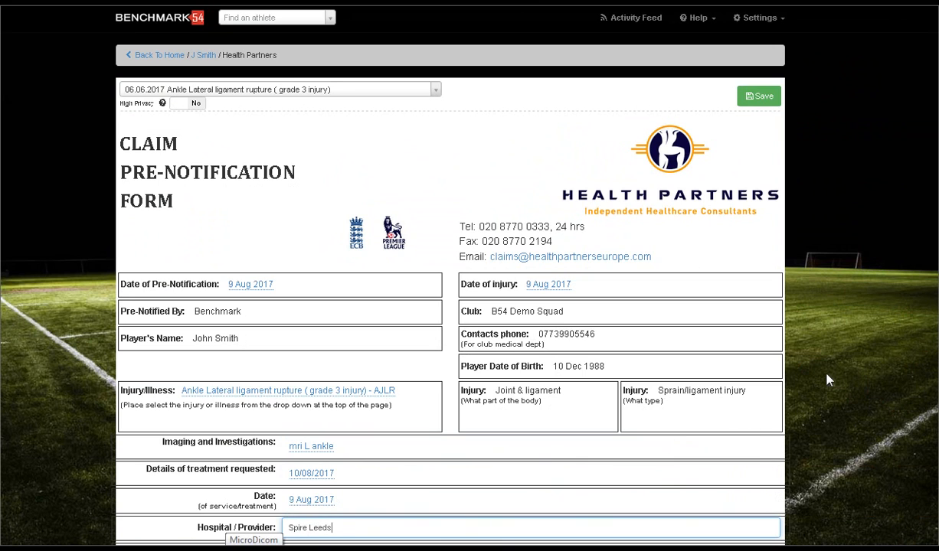
pyautogui.scroll(-3, 828, 381)
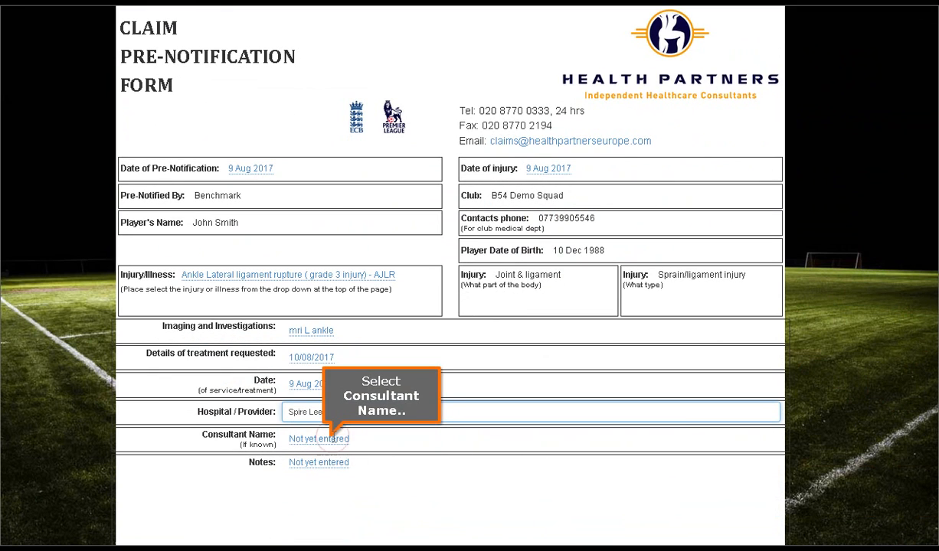
pyautogui.click(335, 438)
pyautogui.write('Dr Grainger')
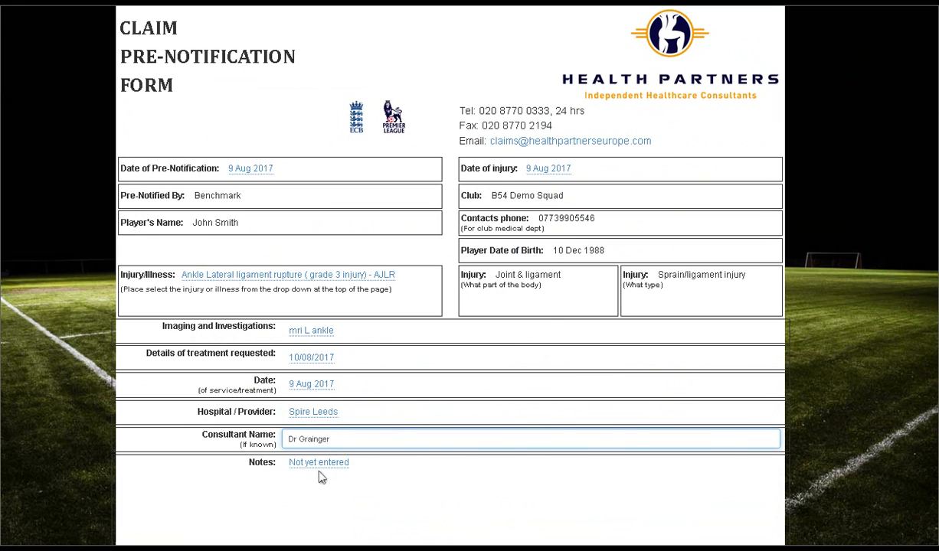
pyautogui.click(319, 472)
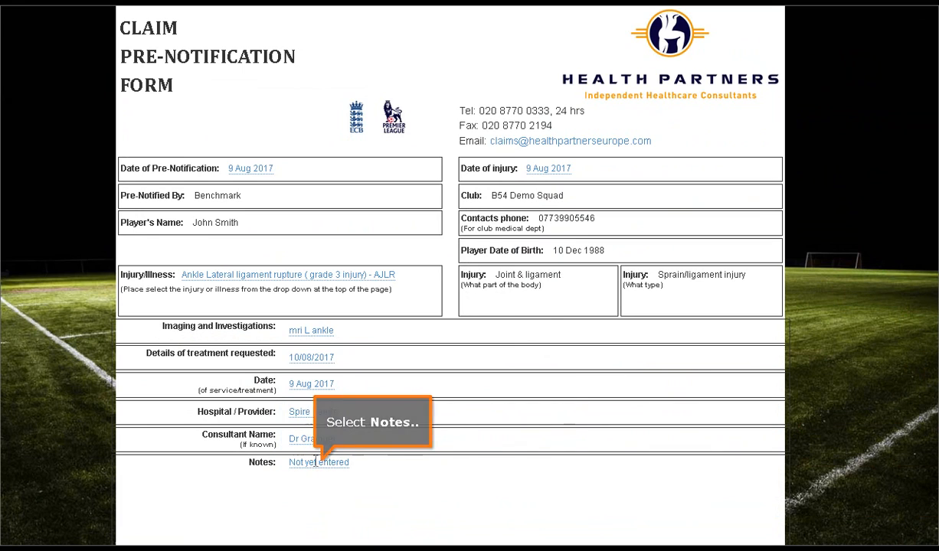
# Step: Open the claim form's Notes for editing and leave them blank
pyautogui.click(314, 461)
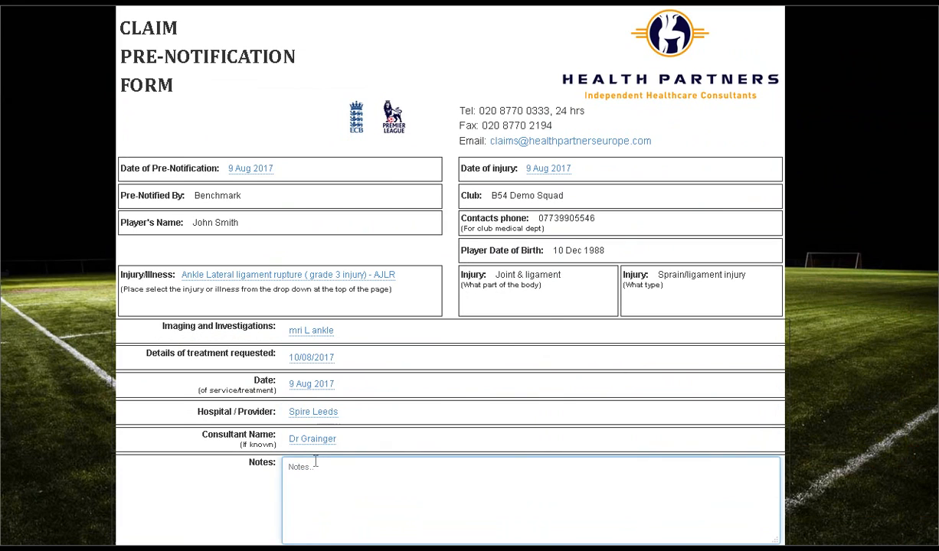
pyautogui.tripleClick(859, 434)
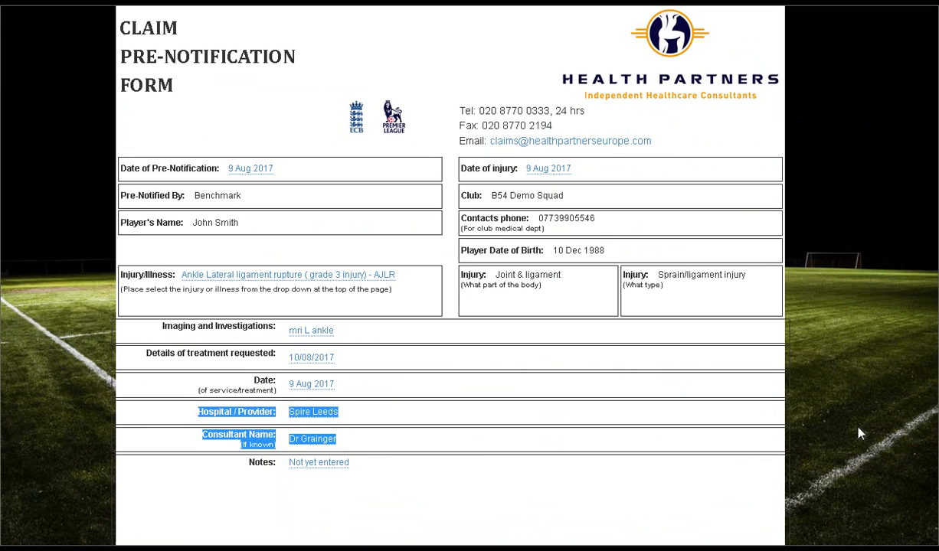
# Step: Review the entries in the completed claim pre-notification form from its header down to the Notes
pyautogui.click(859, 433)
pyautogui.scroll(-2, 858, 433)
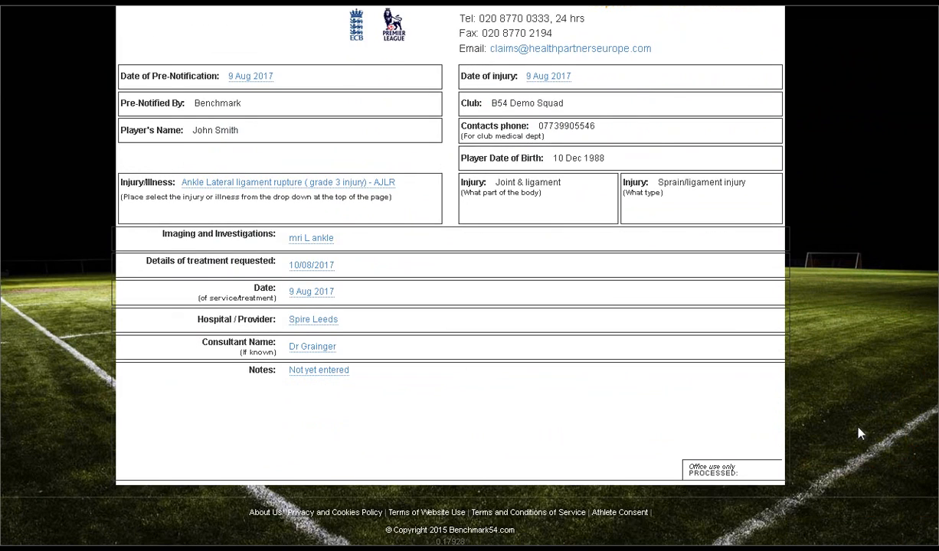
pyautogui.scroll(5, 859, 433)
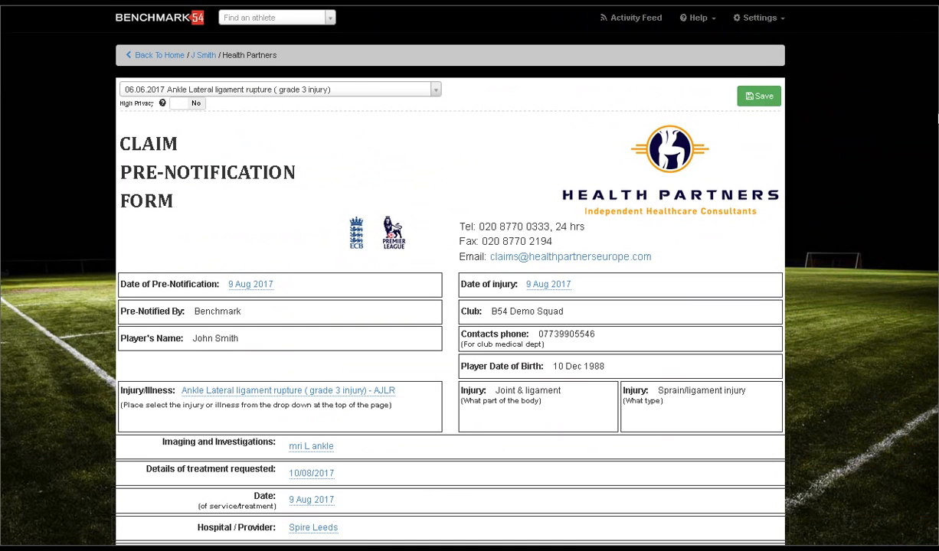
pyautogui.scroll(-3, 450, 307)
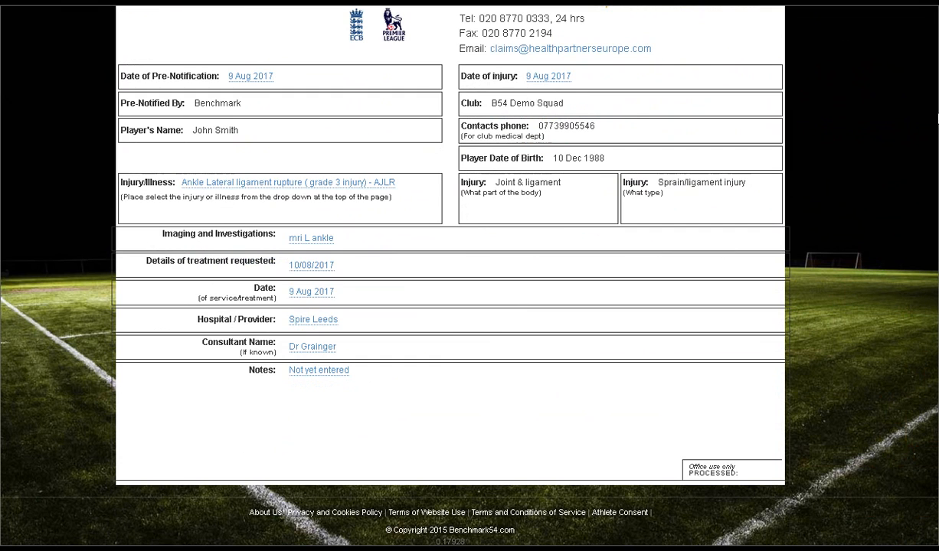
pyautogui.scroll(2, 450, 307)
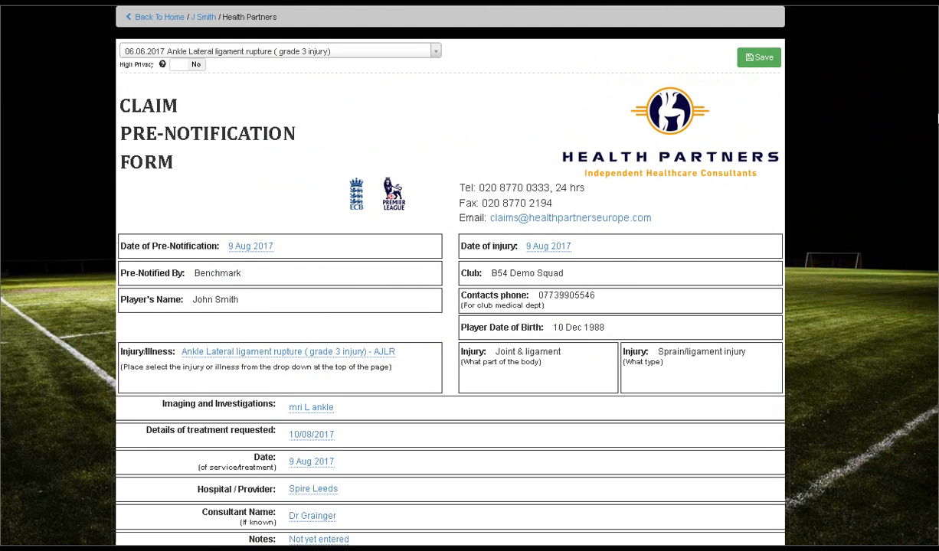
# Step: Return from the claim form to the player's incident and view the player's Performance and Medical notes
pyautogui.click(209, 18)
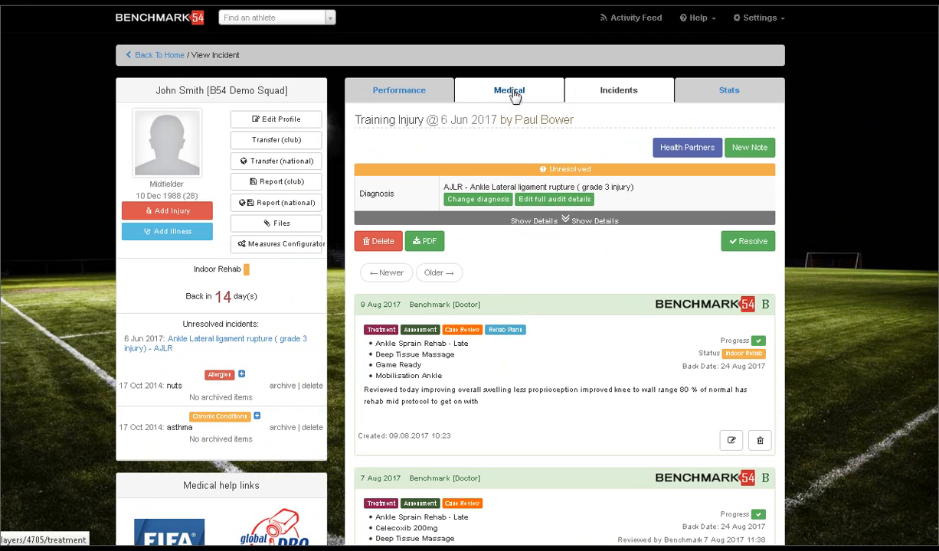
pyautogui.click(395, 96)
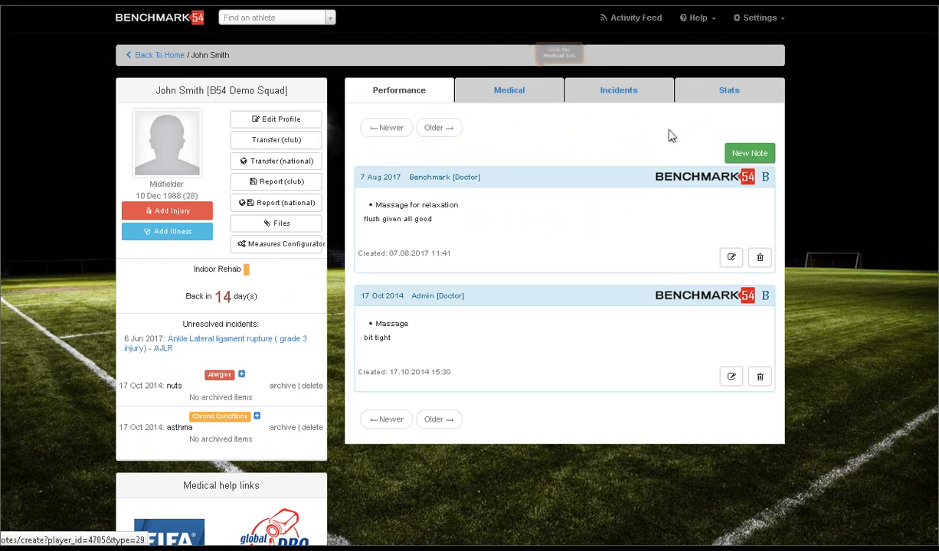
pyautogui.click(511, 95)
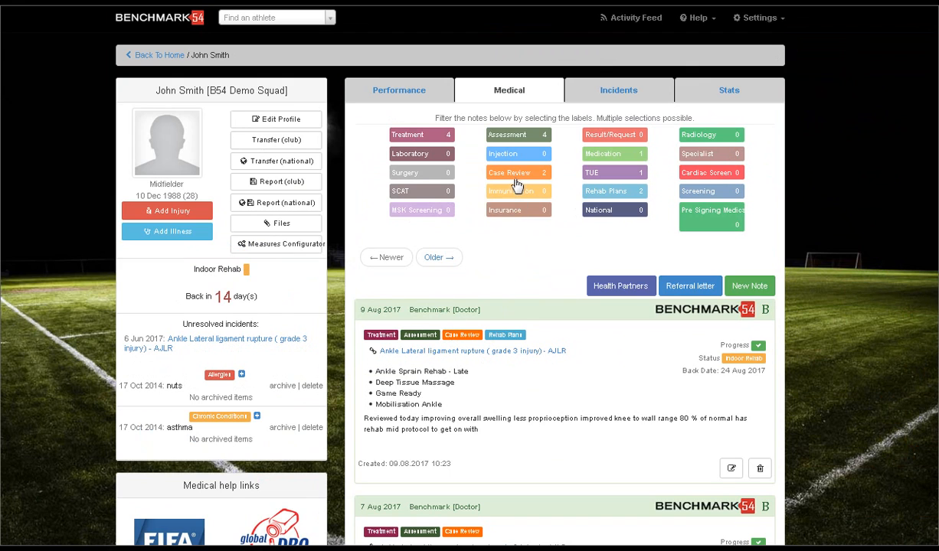
# Step: Filter the player's medical notes by Case Review and by TUE, clearing each filter again
pyautogui.click(517, 181)
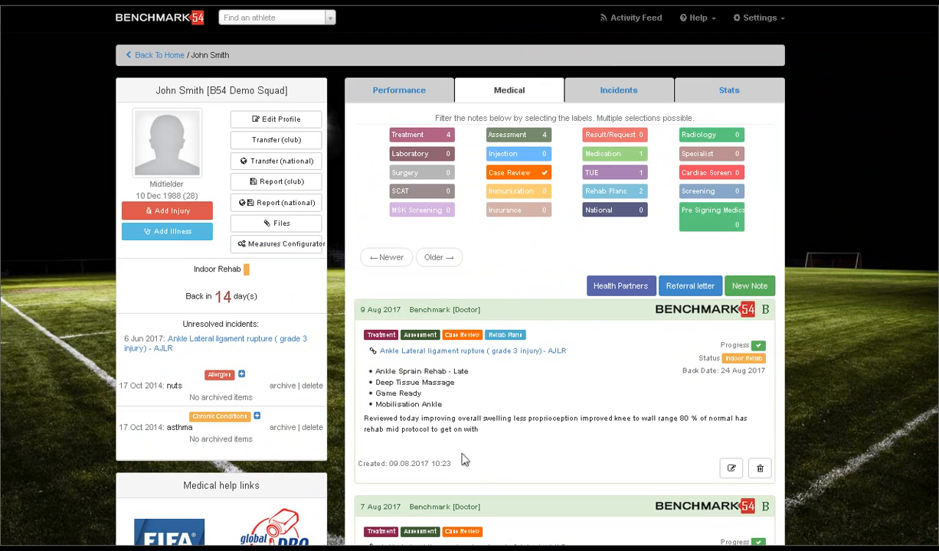
pyautogui.click(519, 173)
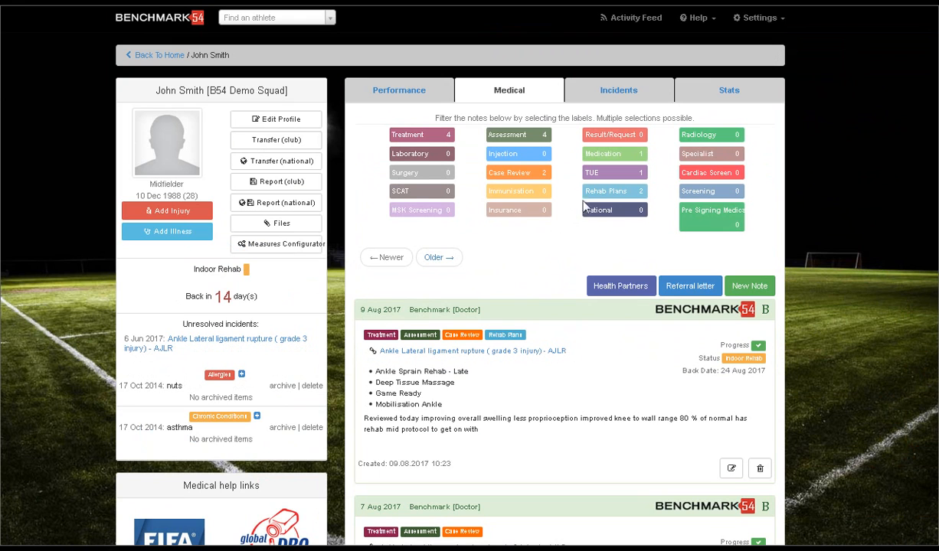
pyautogui.click(611, 175)
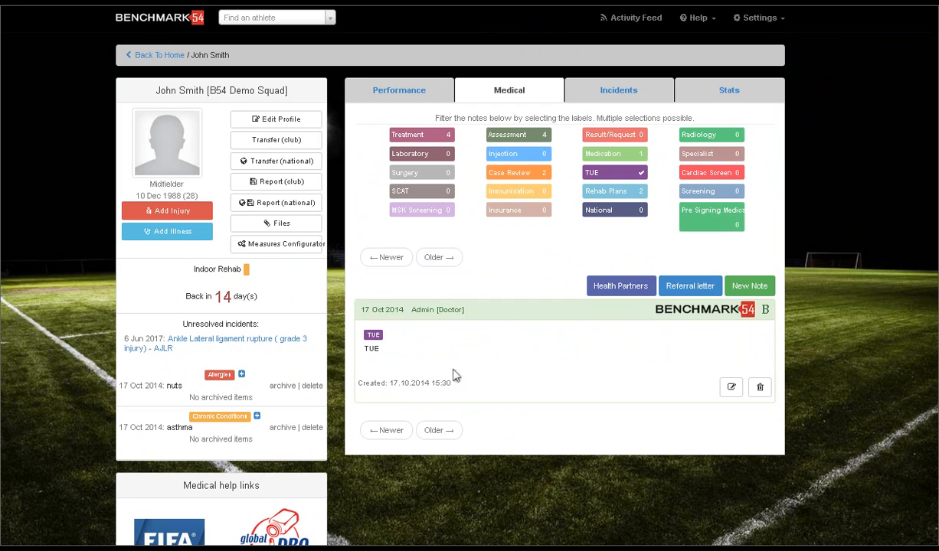
pyautogui.click(619, 176)
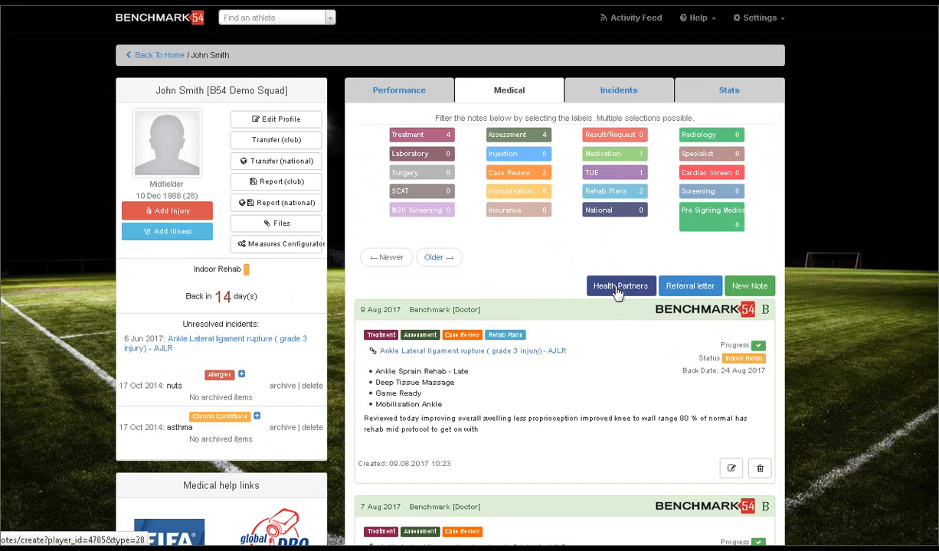
# Step: Start a referral letter for the player and link it to the 2017-06-06 Ankle Lateral ligament rupture (grade 3 injury) incident
pyautogui.click(691, 290)
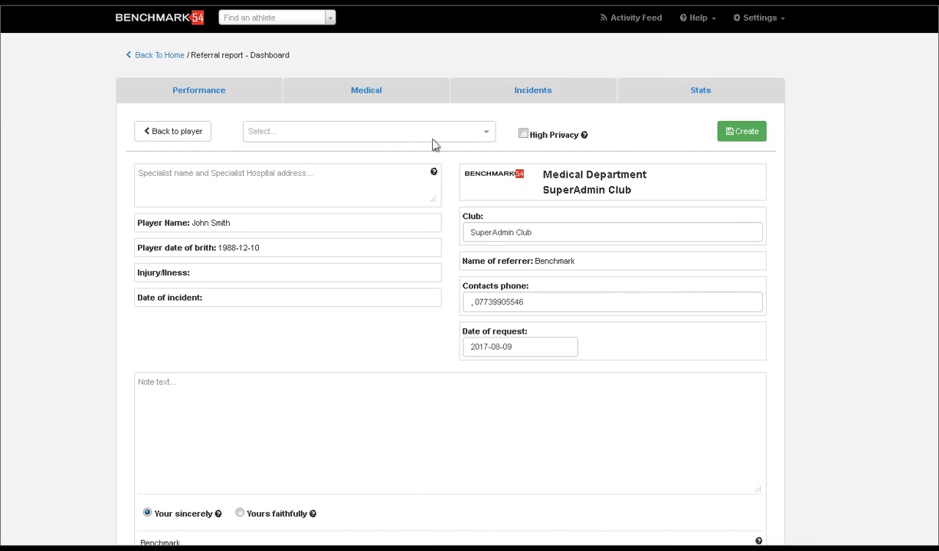
pyautogui.click(484, 135)
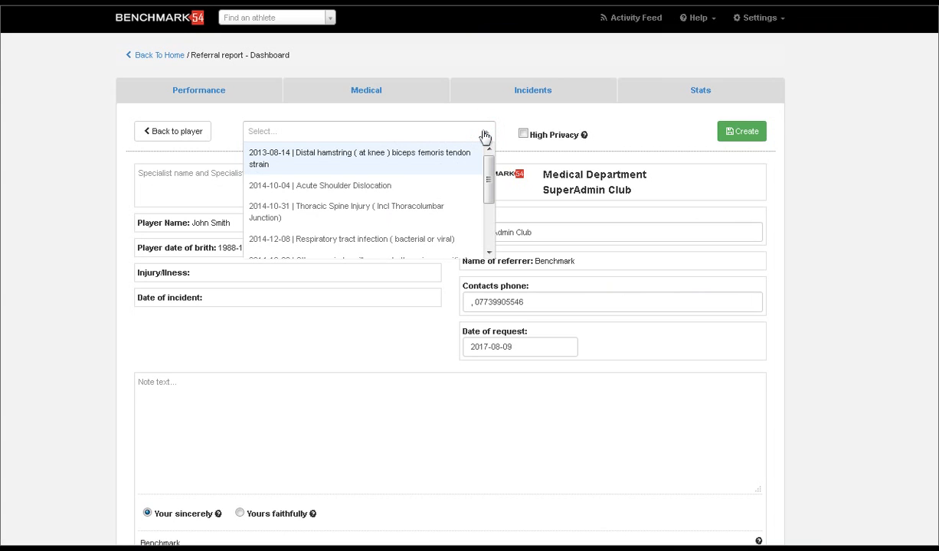
pyautogui.moveTo(490, 188); pyautogui.dragTo(490, 223)
pyautogui.click(380, 253)
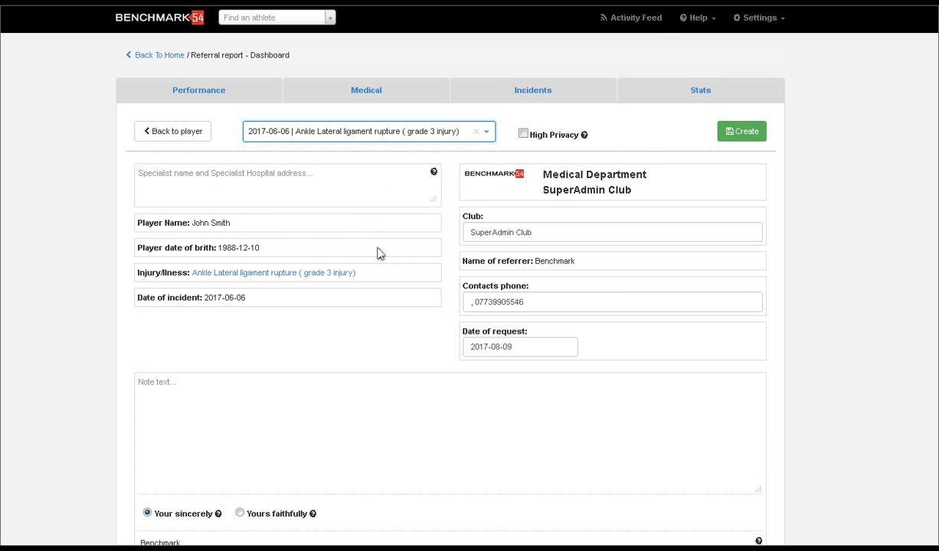
# Step: Enter Spire Leeds as the referral letter's specialist name and hospital address
pyautogui.click(327, 184)
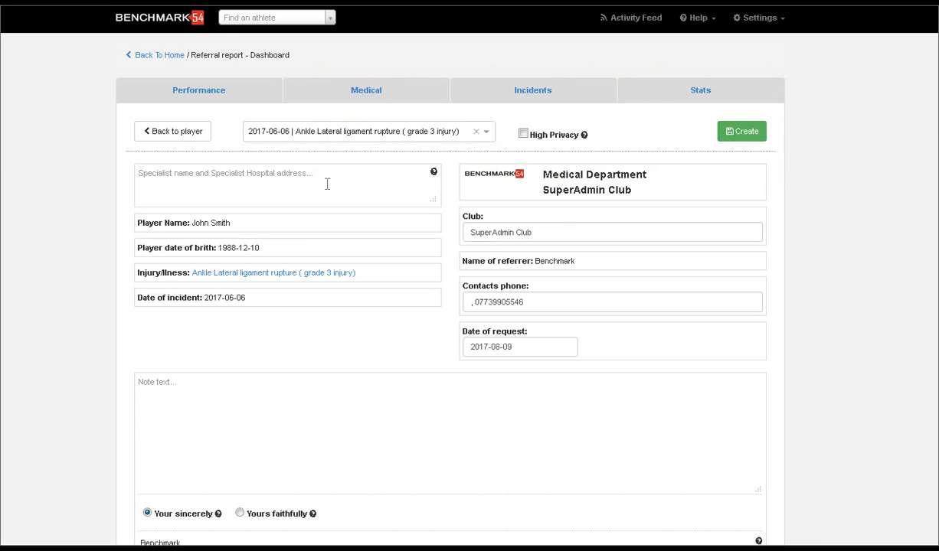
pyautogui.write('Spire Leeds')
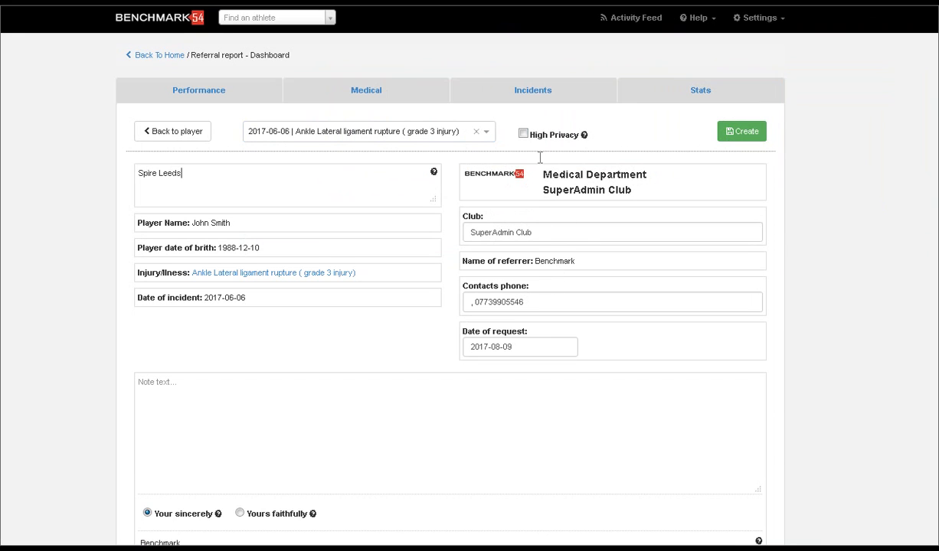
# Step: Write "Please review this player with a grade 3 rupture and instability ? for brostrum repair" as the note text and create the referral letter
pyautogui.click(267, 413)
pyautogui.write('Please review this play')
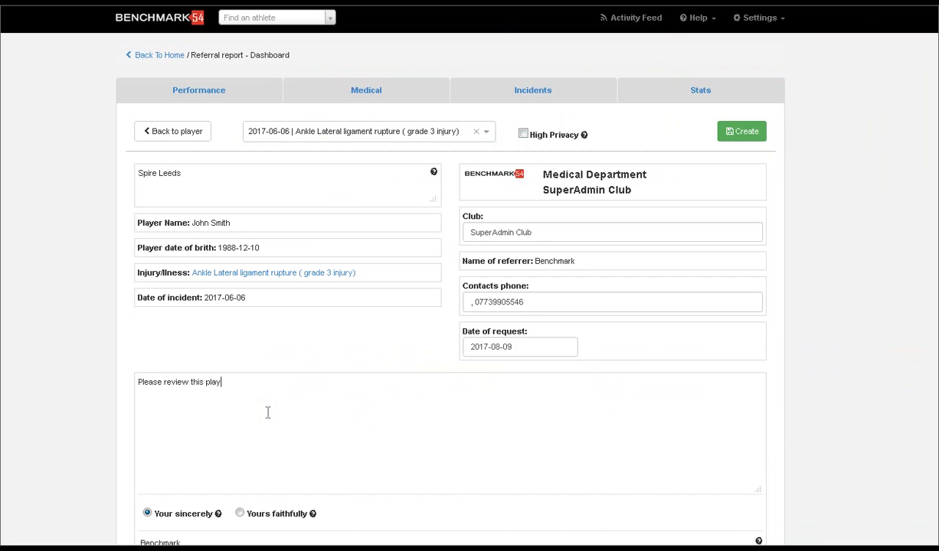
pyautogui.write('er with a grade 3 rupture')
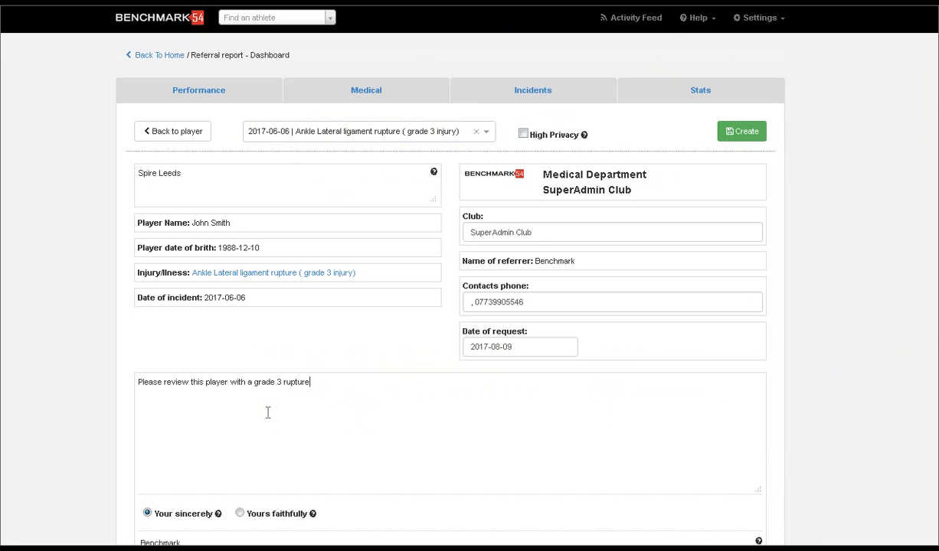
pyautogui.write(' and instability ? for brostrum ')
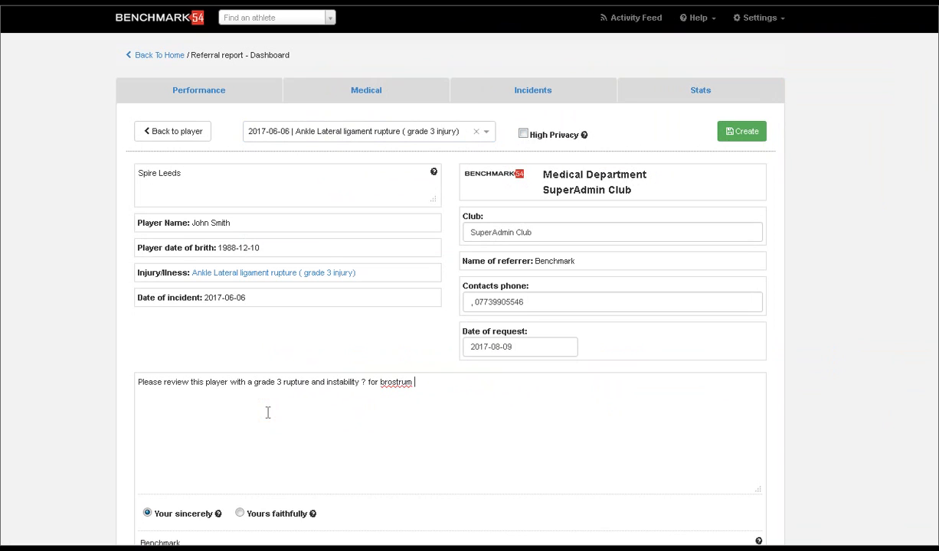
pyautogui.write('repair')
pyautogui.scroll(-1, 919, 300)
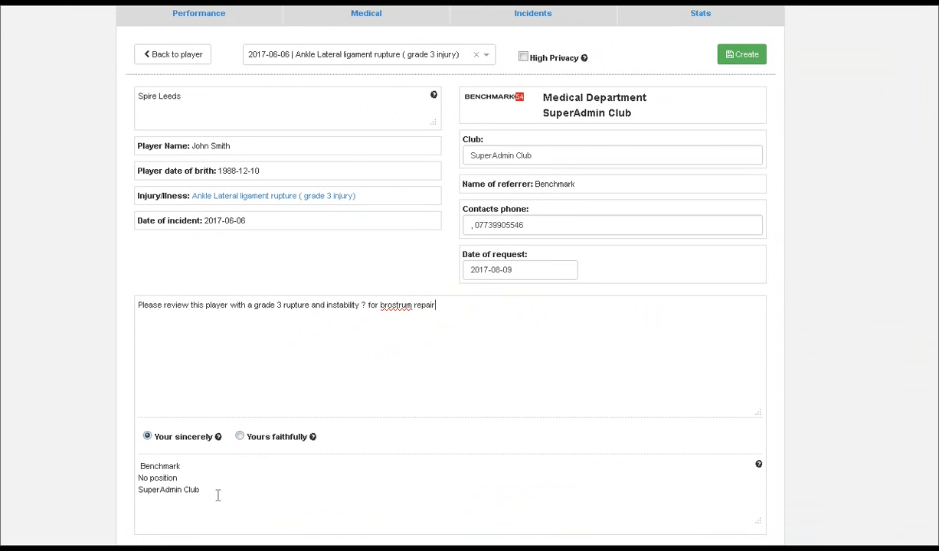
pyautogui.click(731, 60)
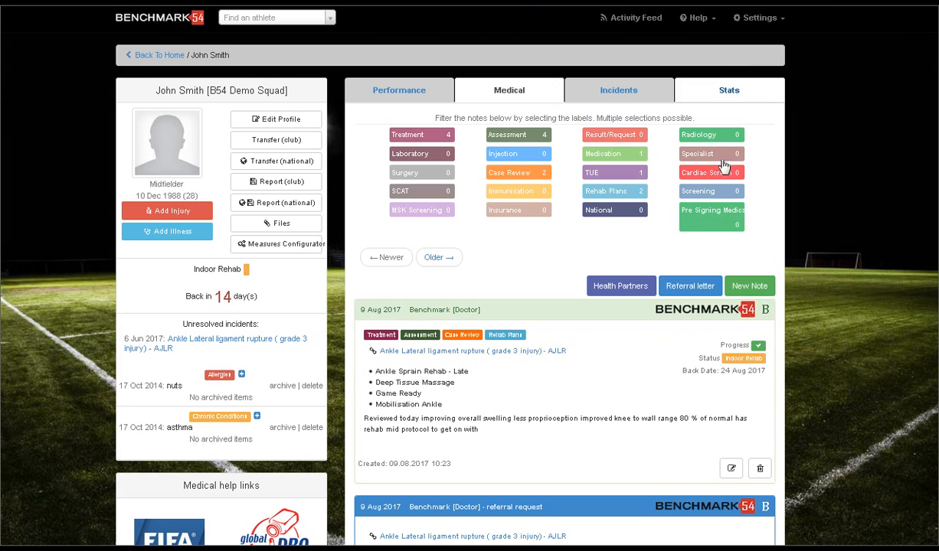
# Step: Locate the 9 Aug 2017 referral request among the medical notes and open its PDF report in Adobe Acrobat Reader
pyautogui.scroll(-3, 922, 347)
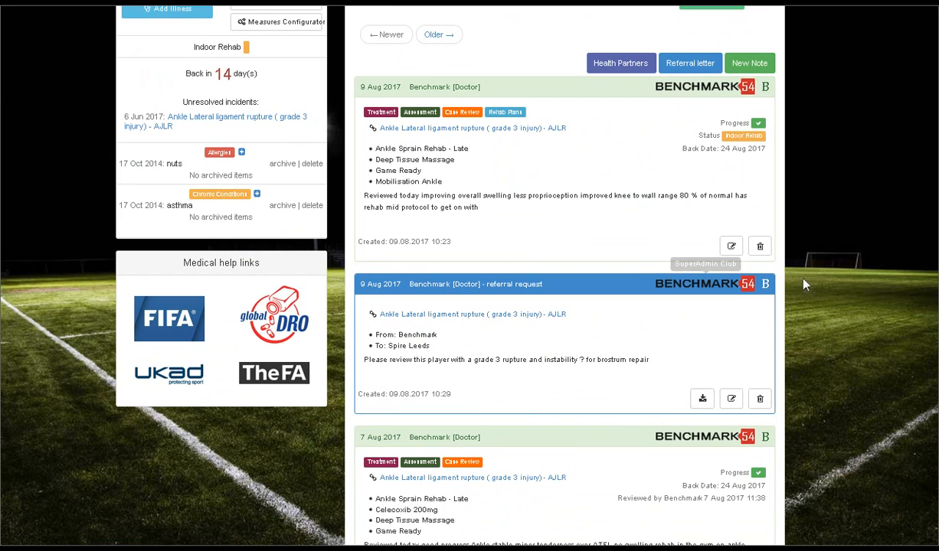
pyautogui.scroll(3, 820, 282)
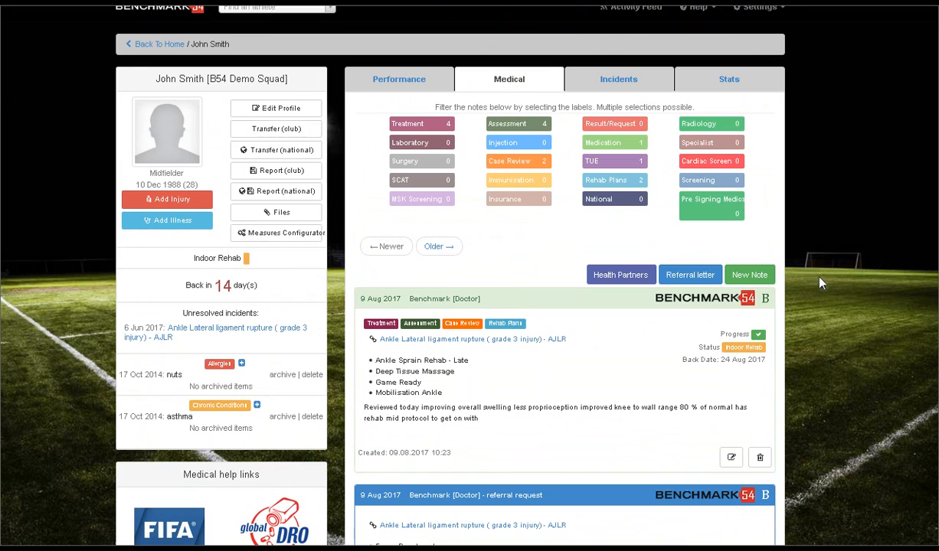
pyautogui.scroll(-2, 820, 282)
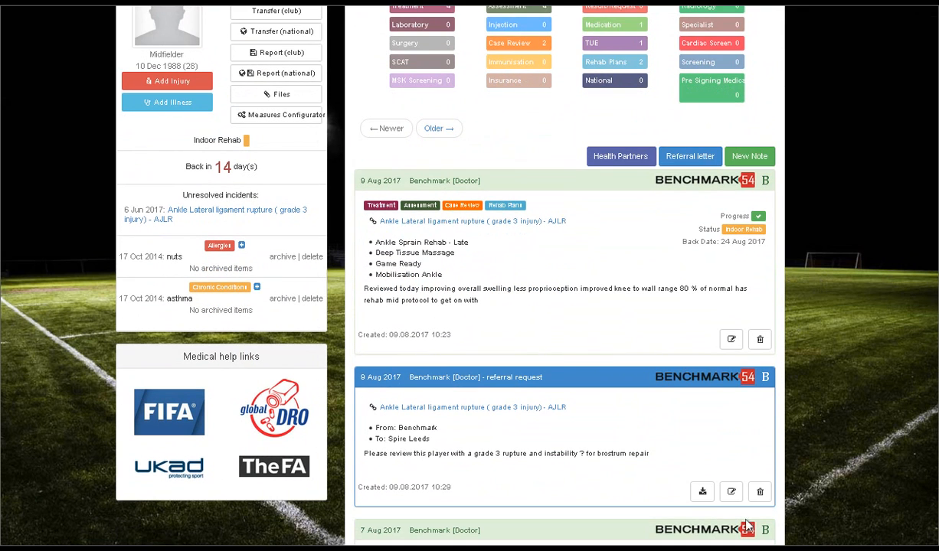
pyautogui.click(703, 492)
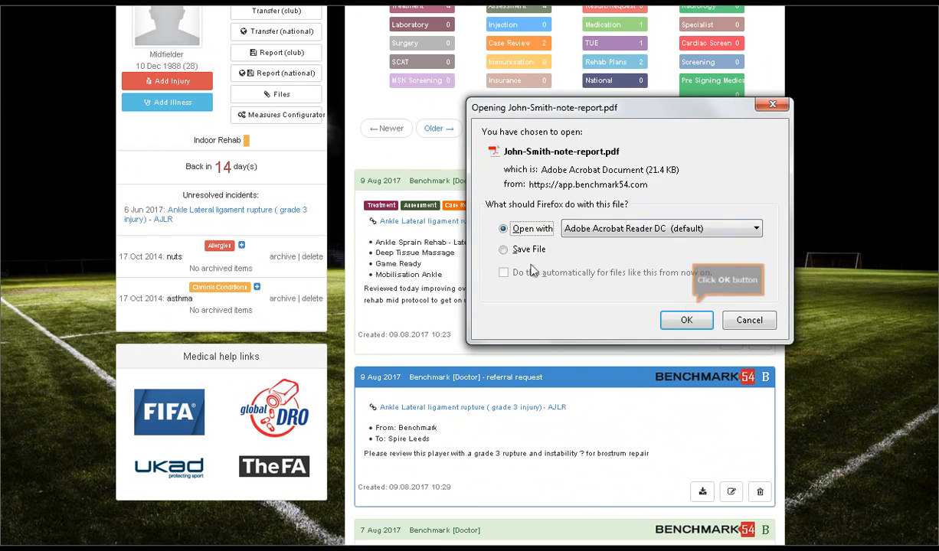
pyautogui.click(684, 318)
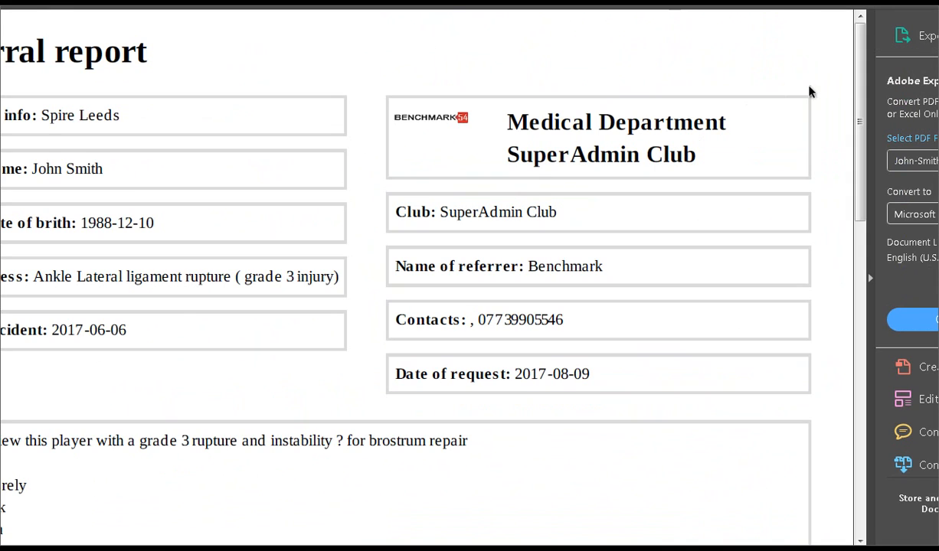
# Step: View the referral report PDF, dismiss the accessibility setup and reading dialogs, and return to the player's medical notes in Benchmark54
pyautogui.scroll(-3, 863, 100)
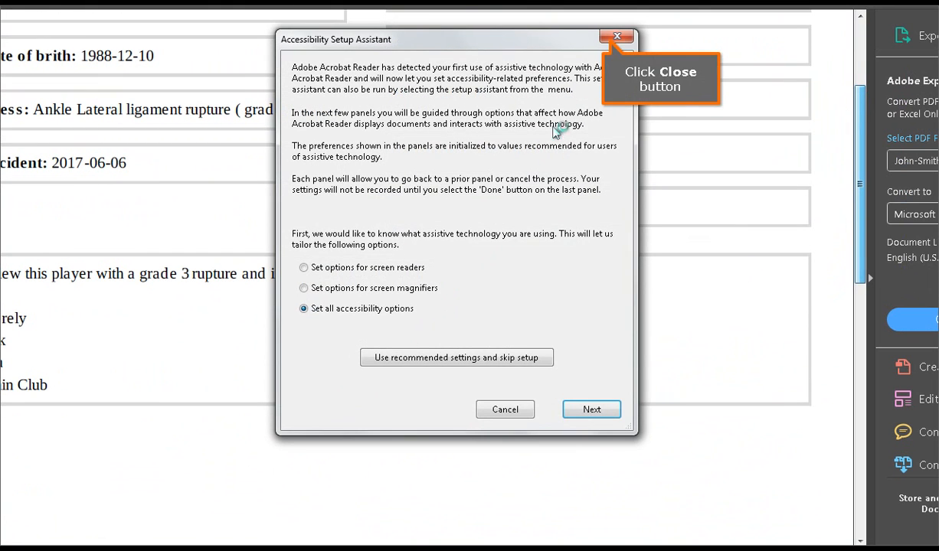
pyautogui.click(616, 36)
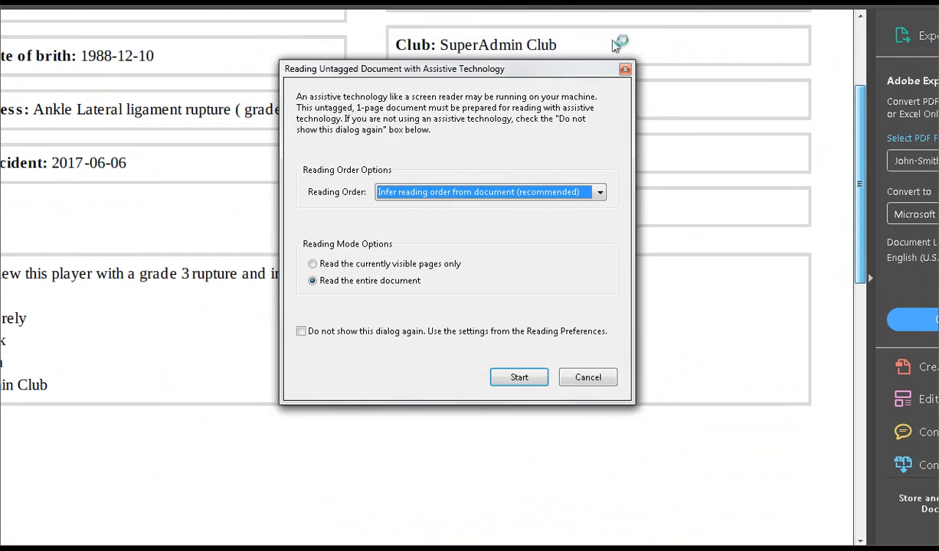
pyautogui.click(588, 378)
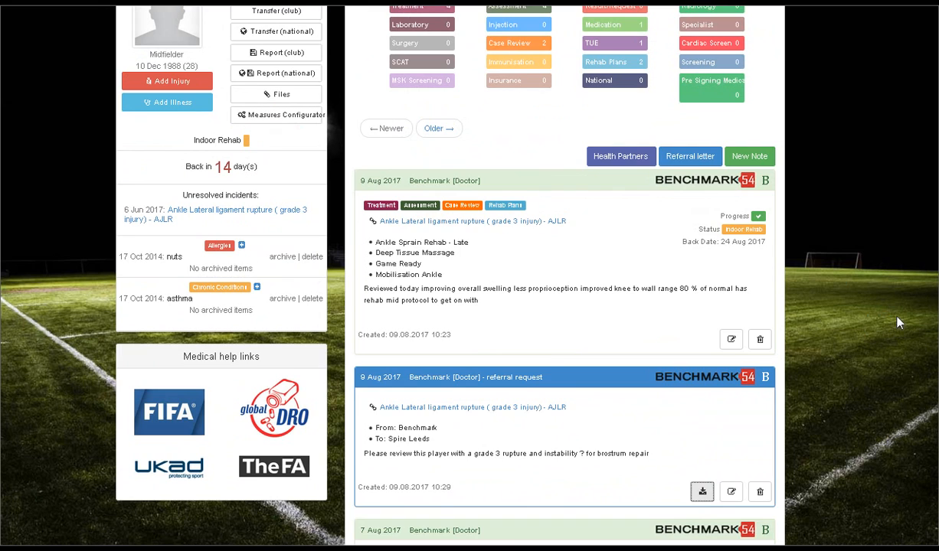
pyautogui.scroll(3, 897, 322)
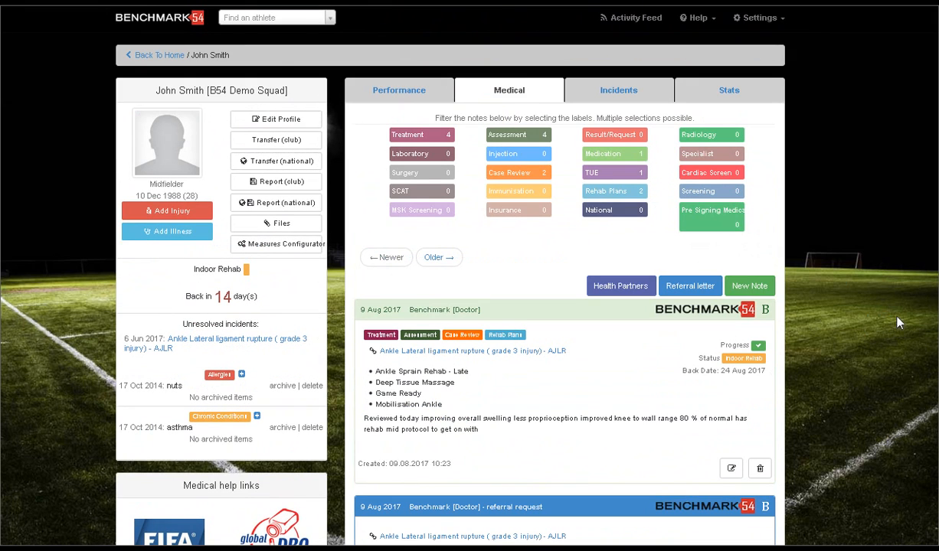